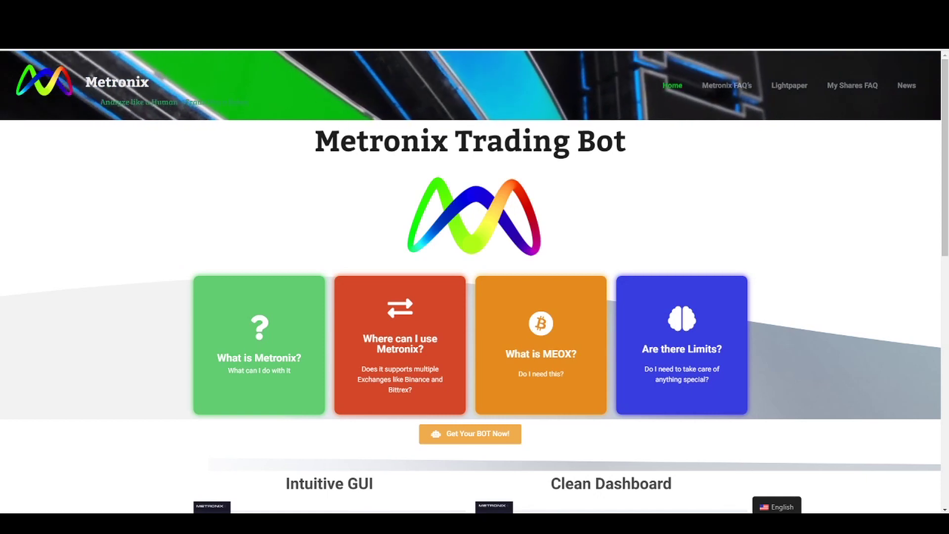
- Flip each of the four FAQ cards to read their answers
mouse_move(297, 372)
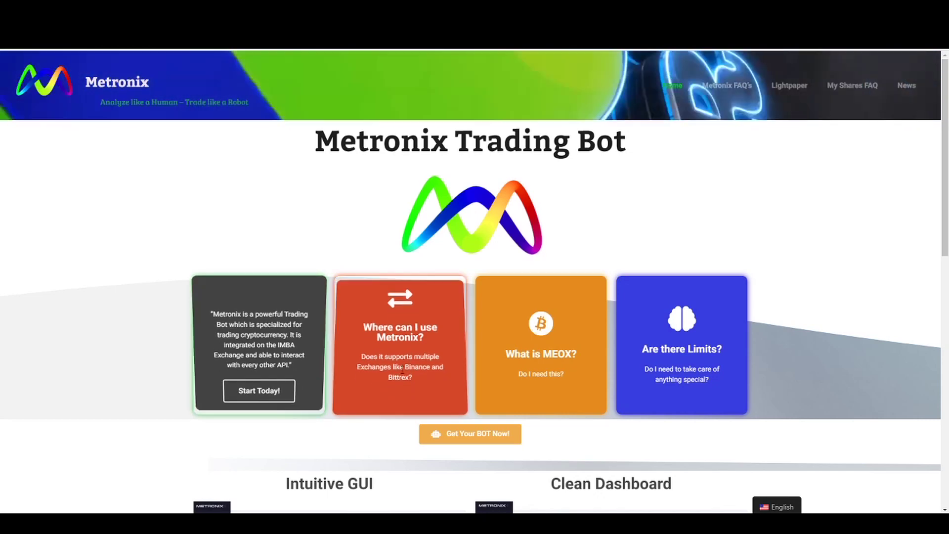
mouse_move(402, 369)
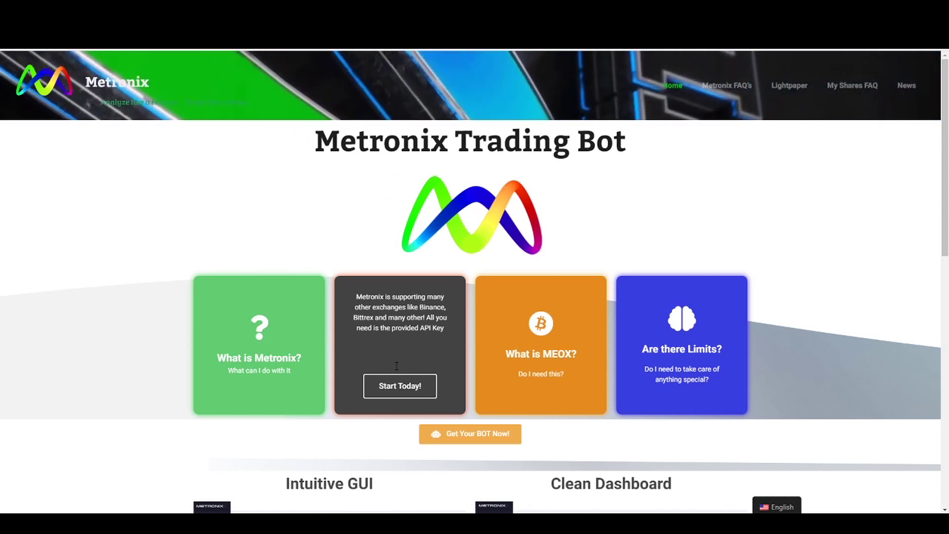
mouse_move(561, 366)
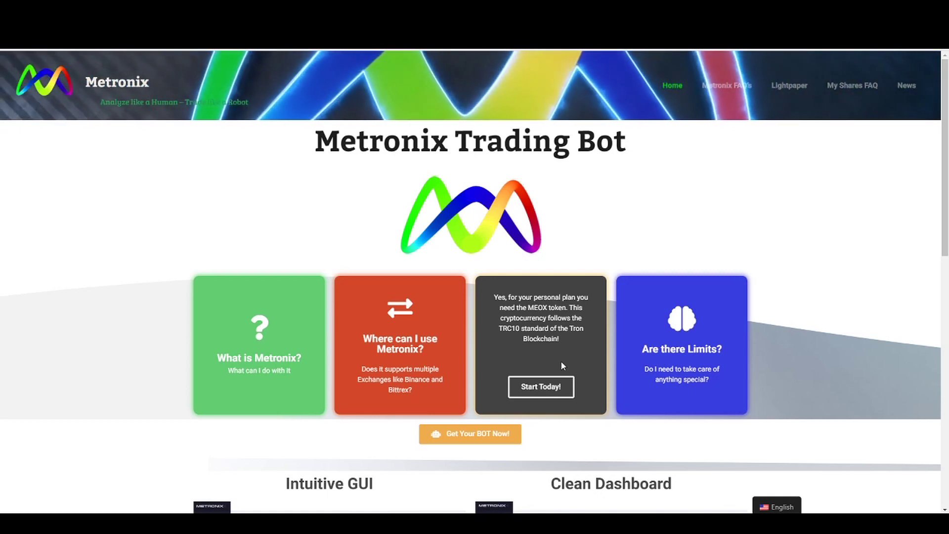
mouse_move(681, 353)
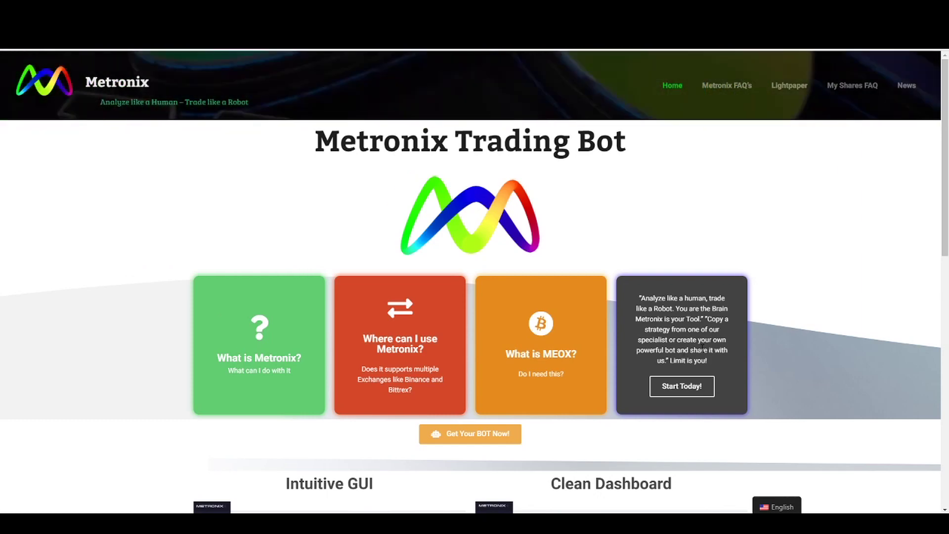
- Scroll down past the GUI previews and open the Academie link's 'Metronix Deutsch' YouTube playlist
scroll(812, 328, down, 3)
scroll(813, 332, down, 4)
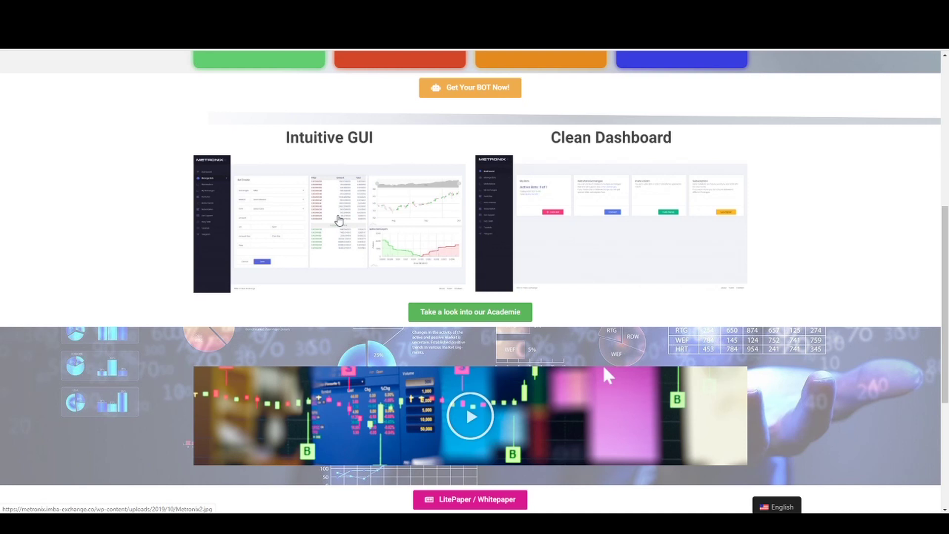
right_click(452, 313)
click(482, 320)
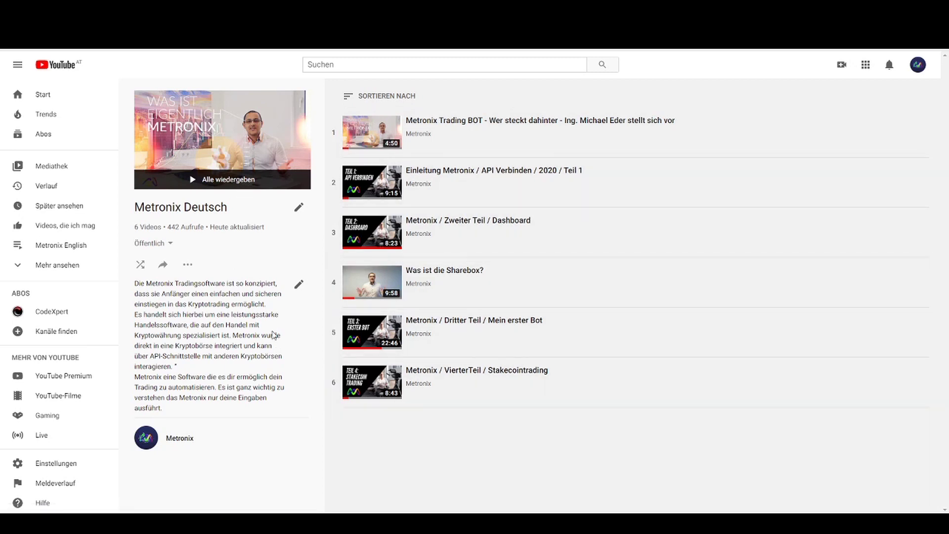
- Browse the Metronix channel's playlists and open the Metronix English playlist
click(917, 65)
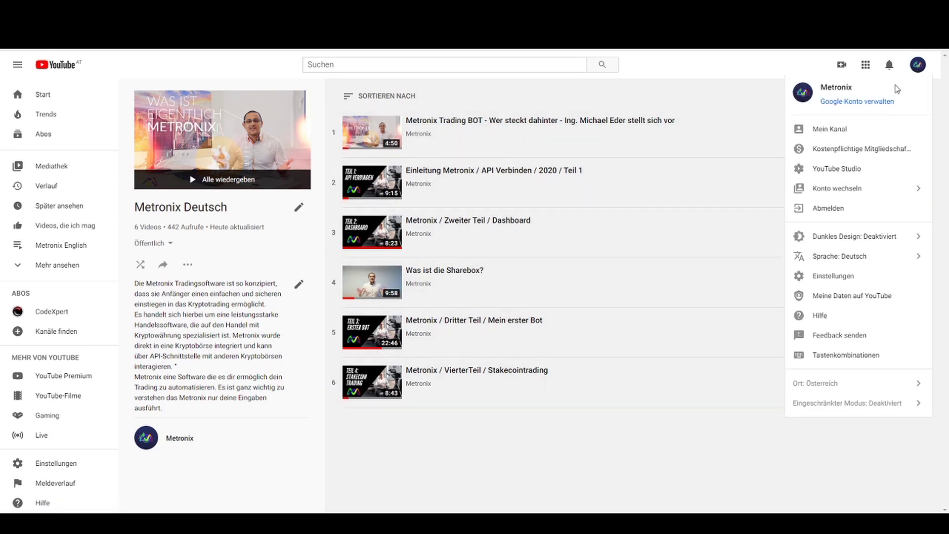
click(837, 130)
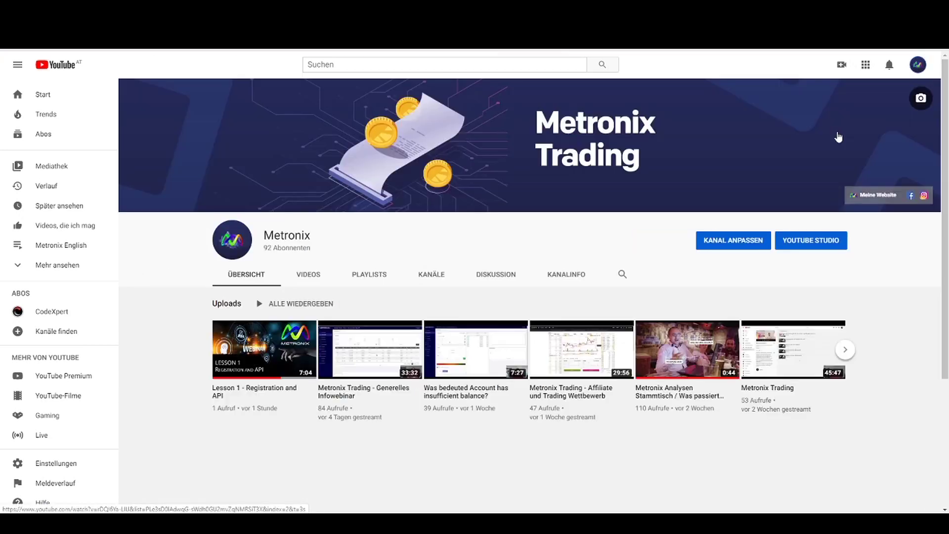
click(377, 277)
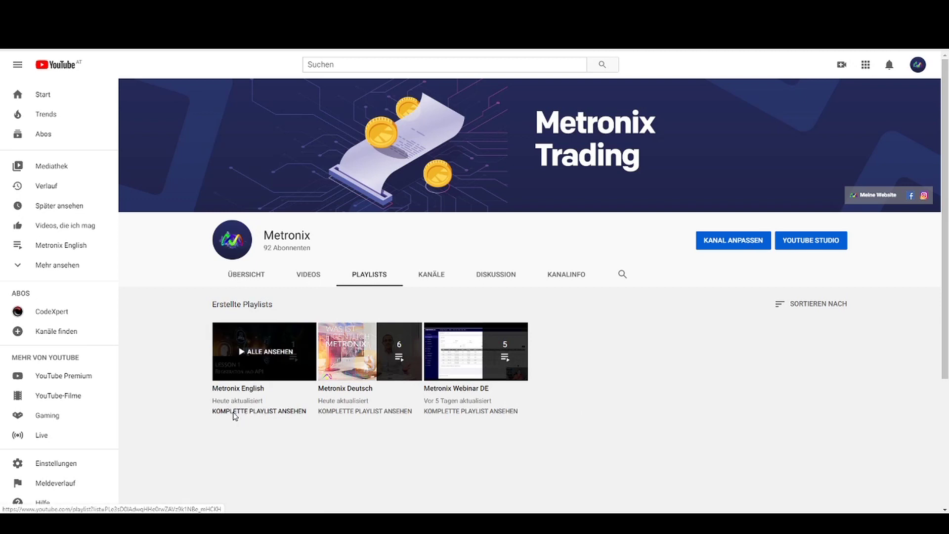
click(234, 416)
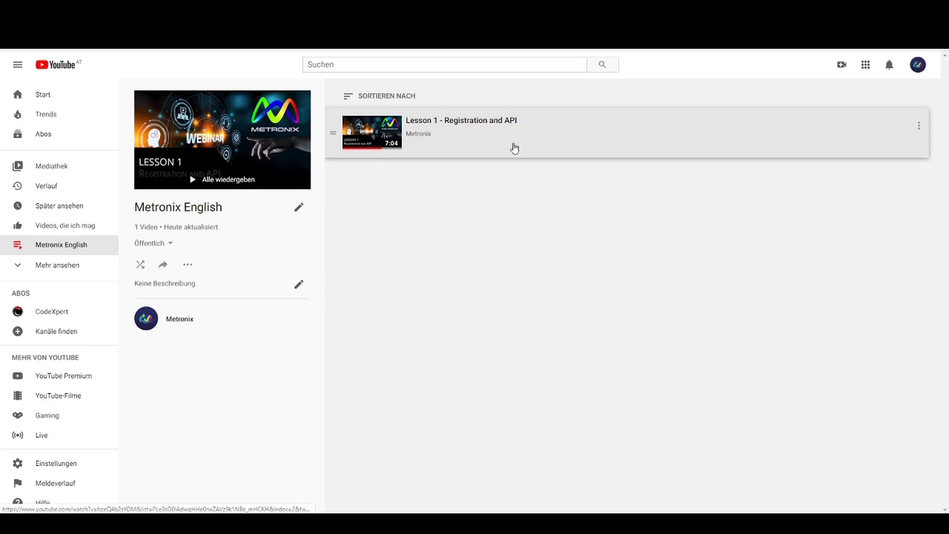
- Return to the Metronix channel home page and scroll through its uploads
click(917, 69)
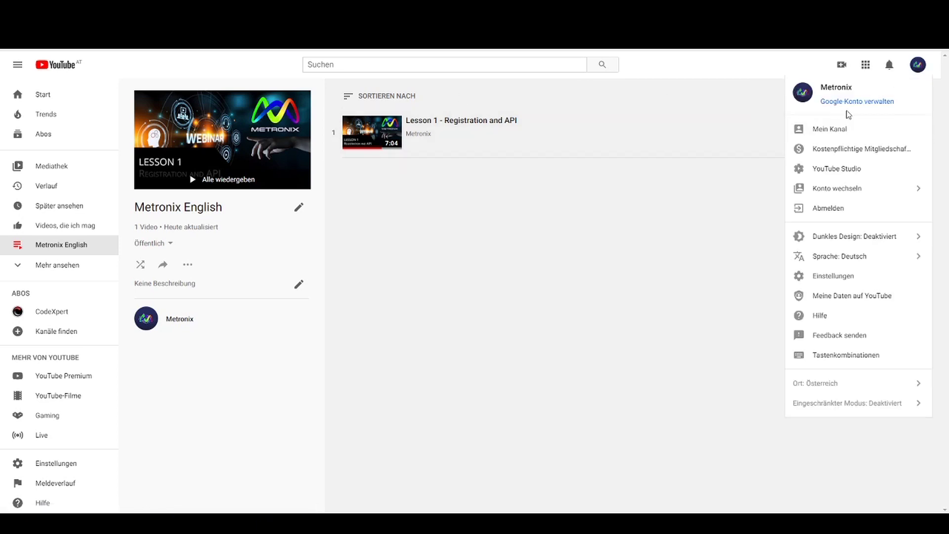
click(828, 135)
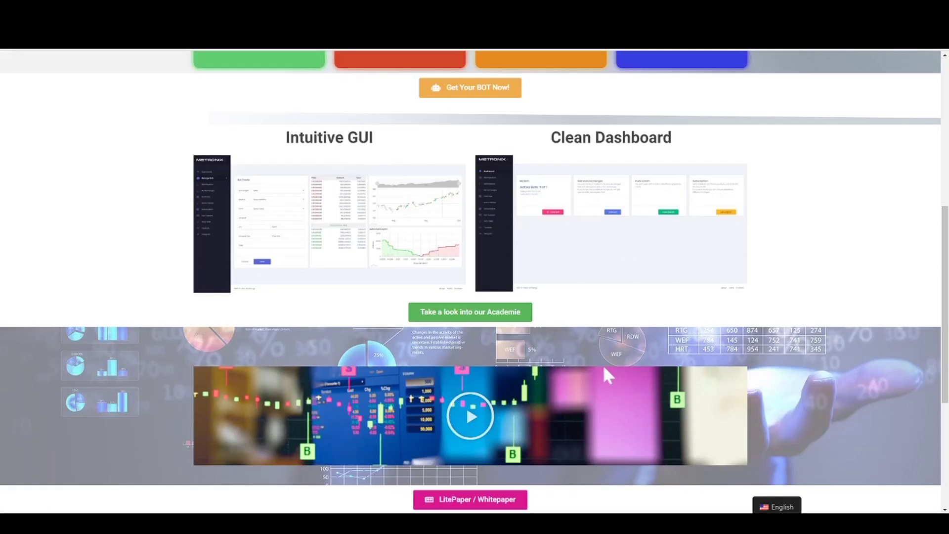
scroll(481, 268, down, 5)
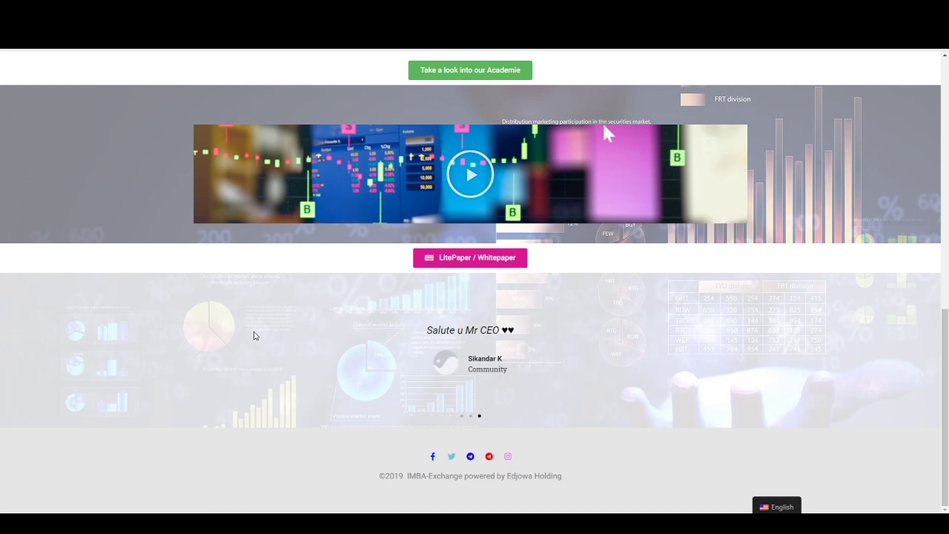
- Follow 'Get Your BOT Now!' to IMBA Exchange and open its Metronix bot dashboard
scroll(254, 333, up, 15)
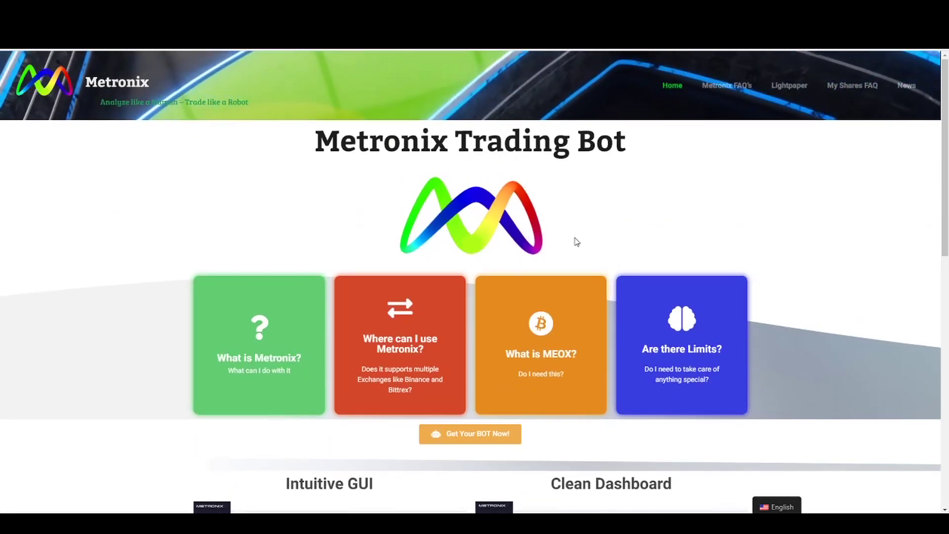
click(470, 434)
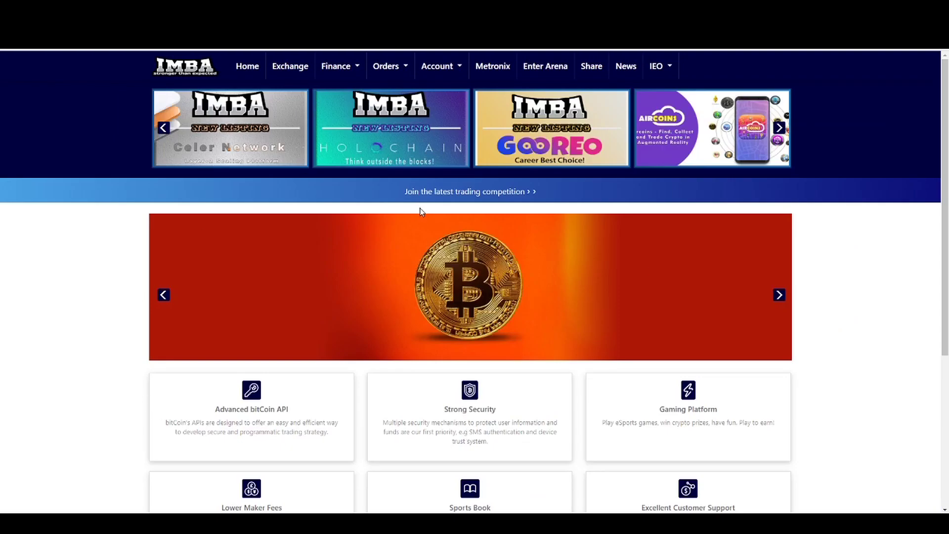
click(500, 68)
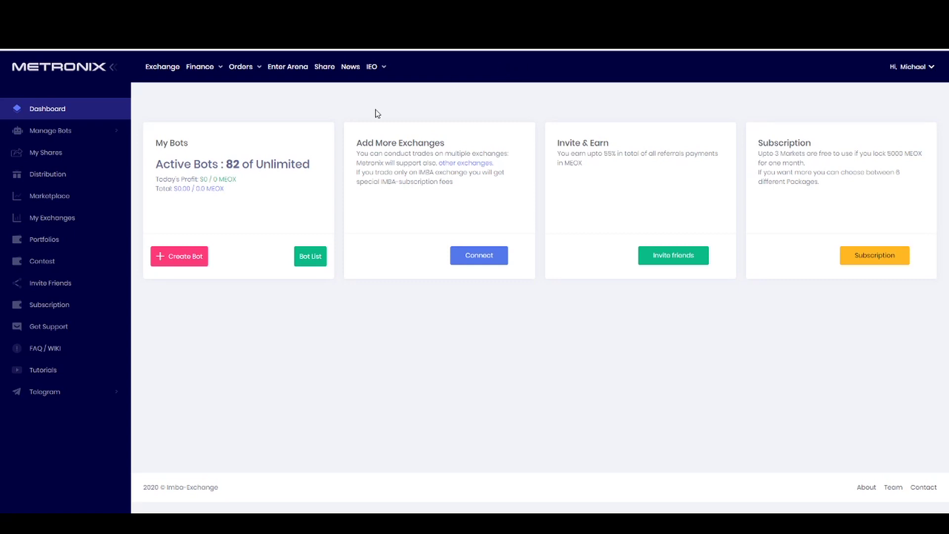
drag(232, 193, 156, 187)
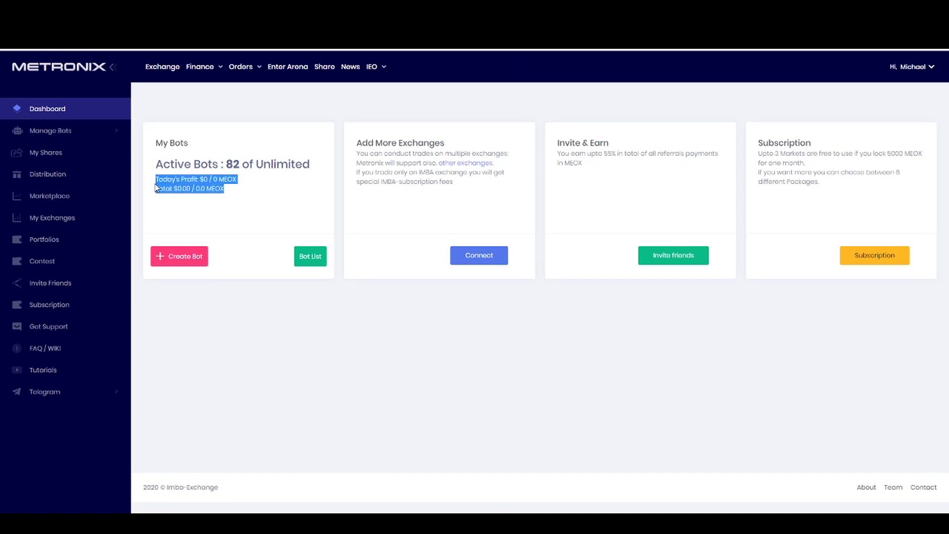
click(265, 215)
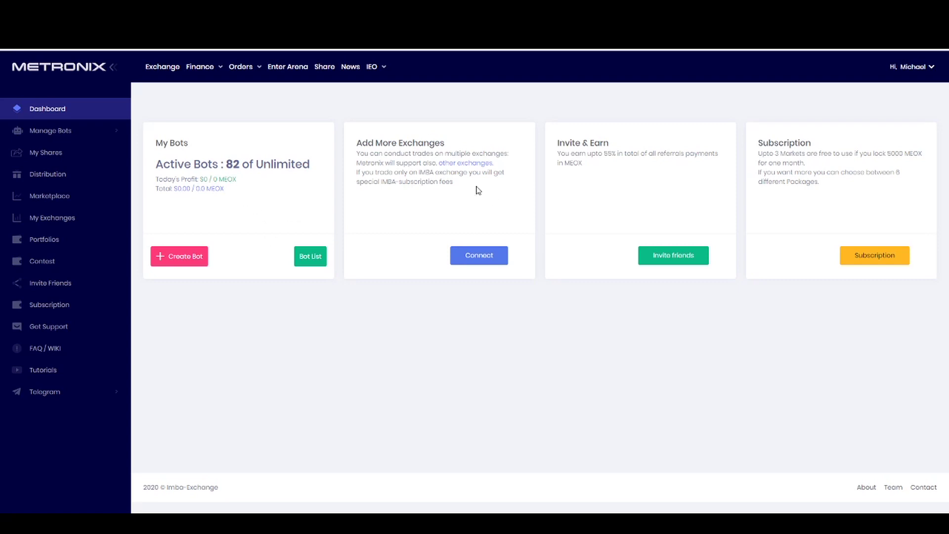
right_click(483, 257)
click(424, 254)
click(477, 258)
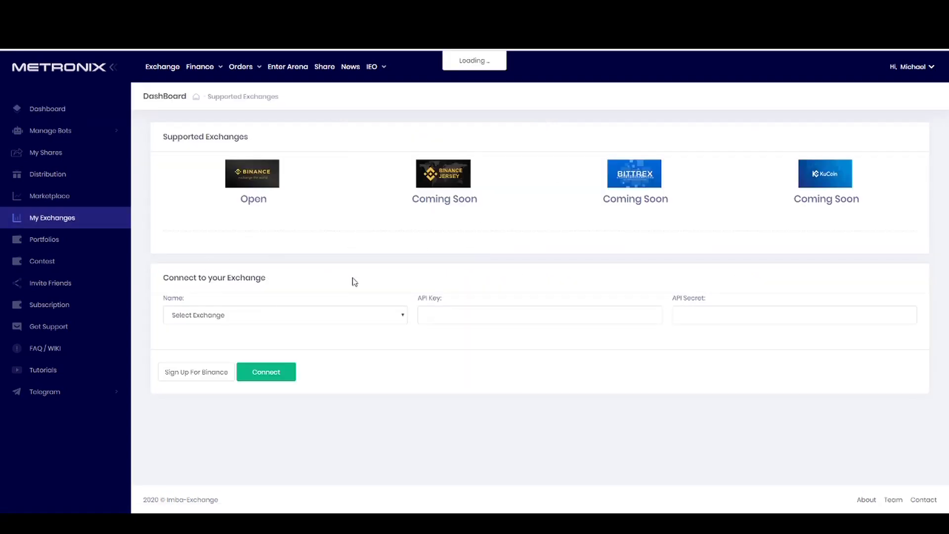
click(379, 317)
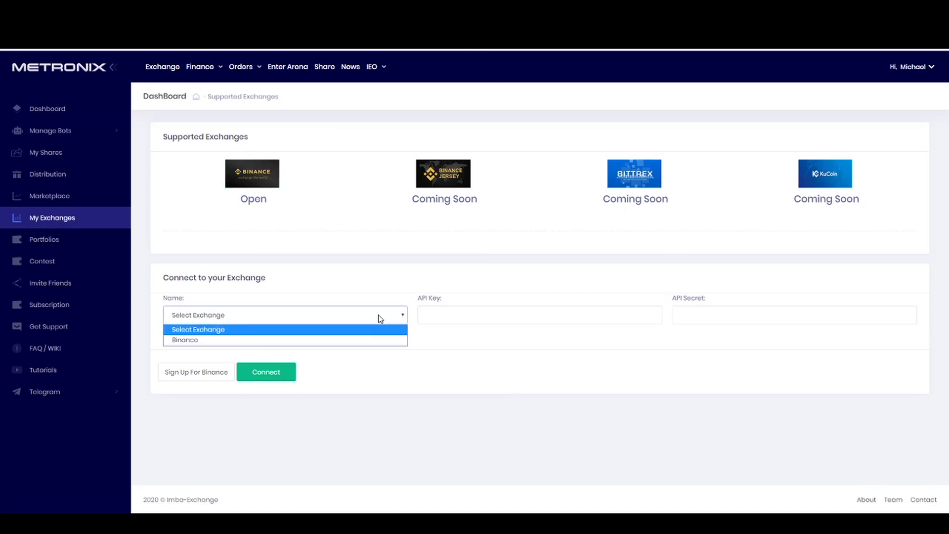
click(323, 297)
click(63, 108)
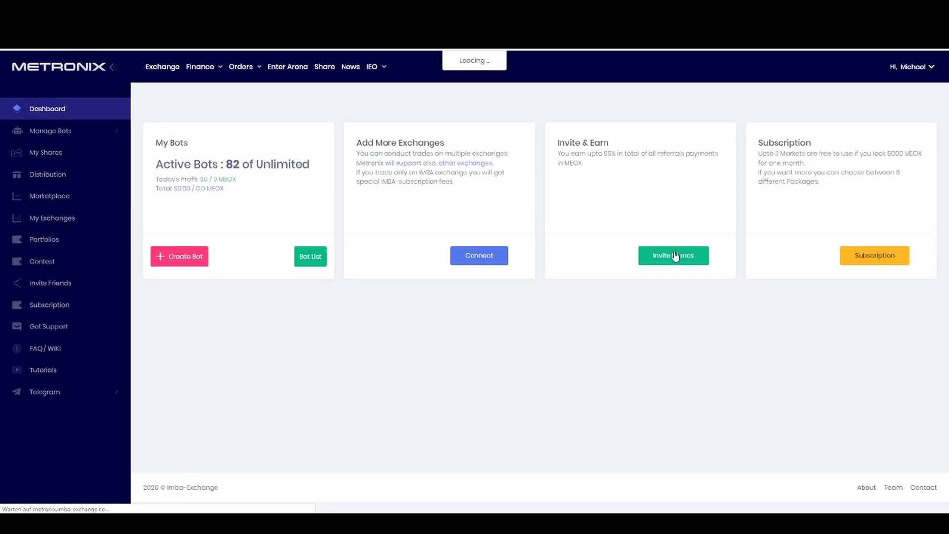
click(686, 256)
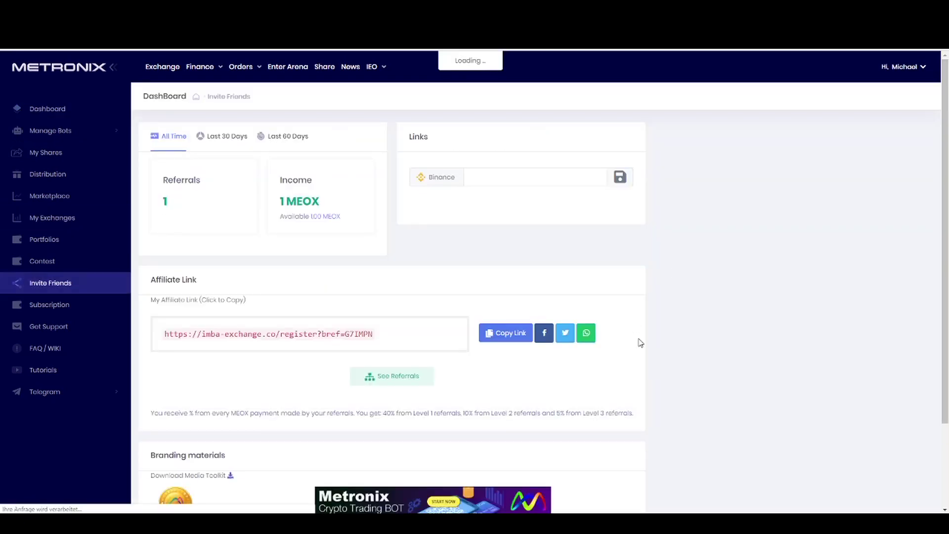
scroll(659, 360, down, 3)
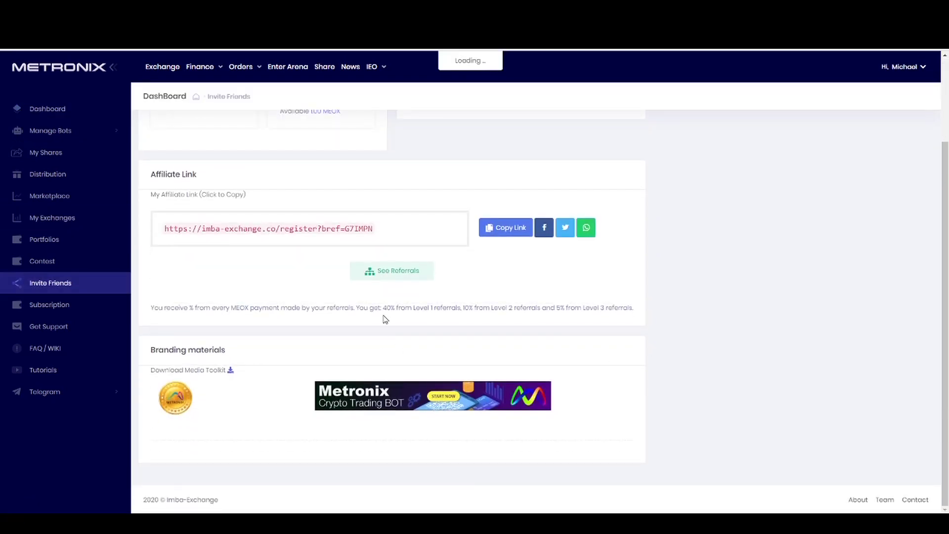
double_click(388, 308)
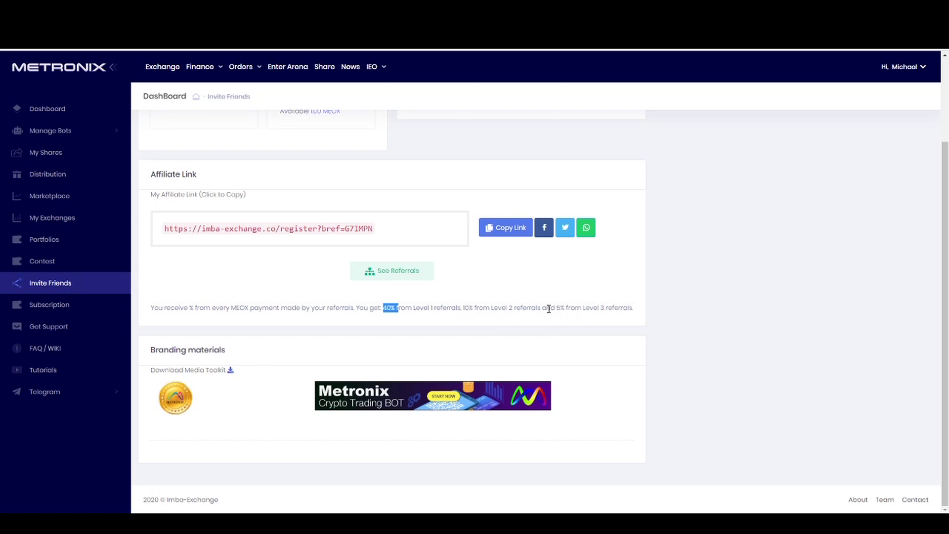
scroll(548, 309, up, 2)
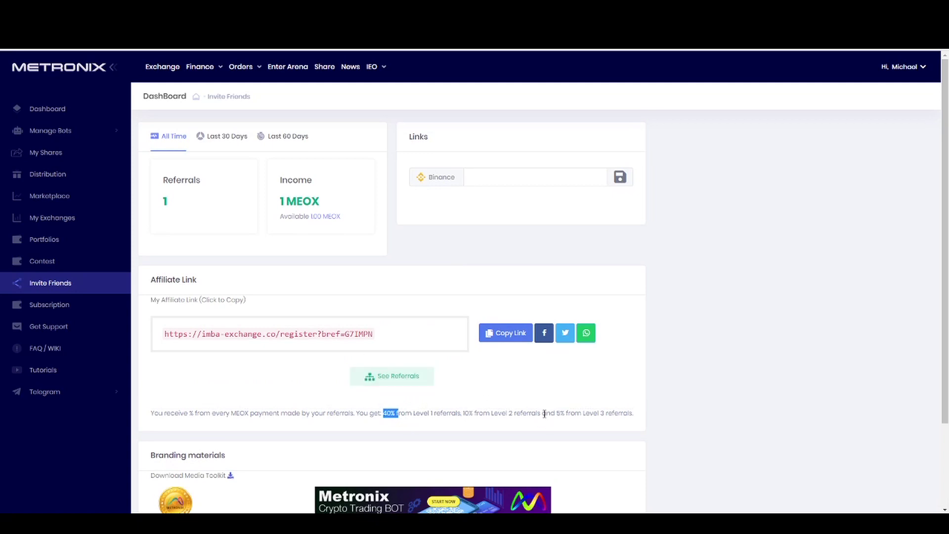
click(73, 115)
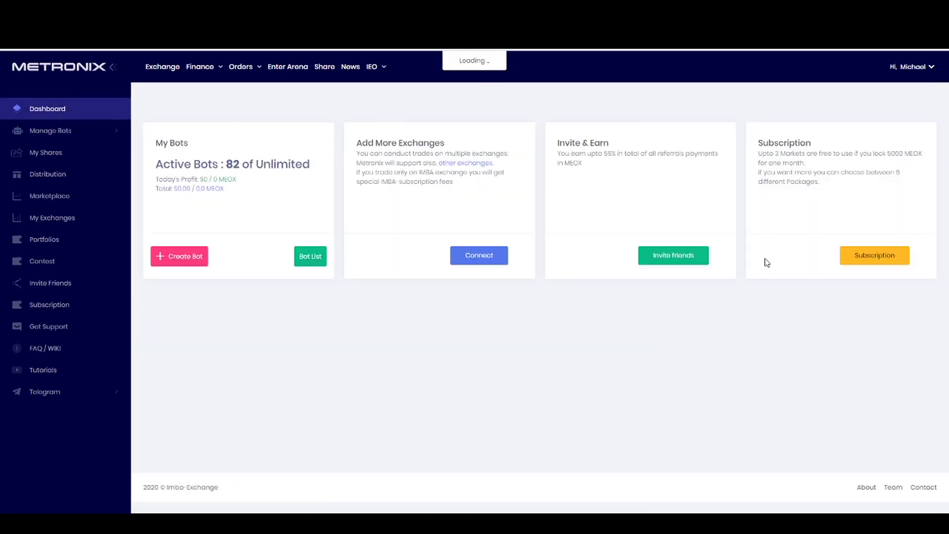
- On the Subscription page, choose 4 Pairs and 1 month, priced at 70 MEOX
click(881, 260)
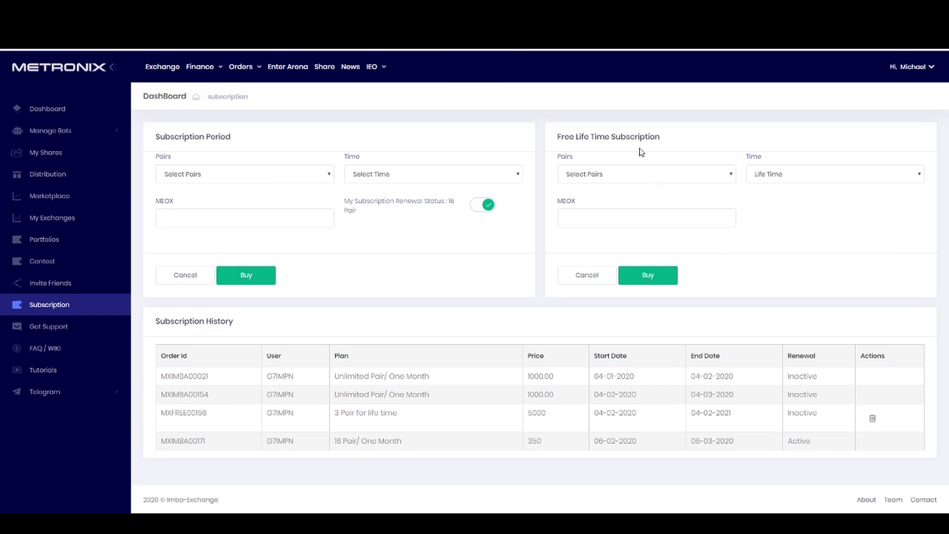
click(262, 177)
click(186, 210)
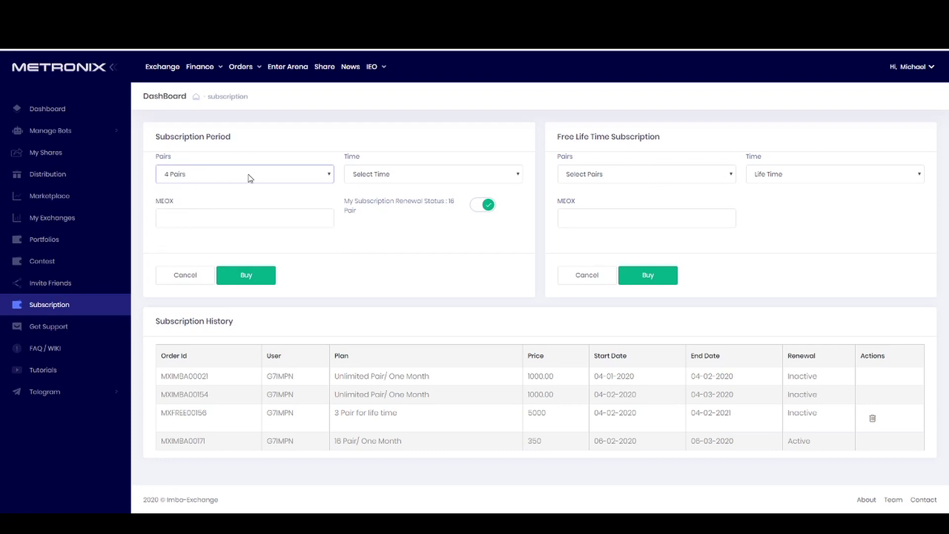
click(384, 181)
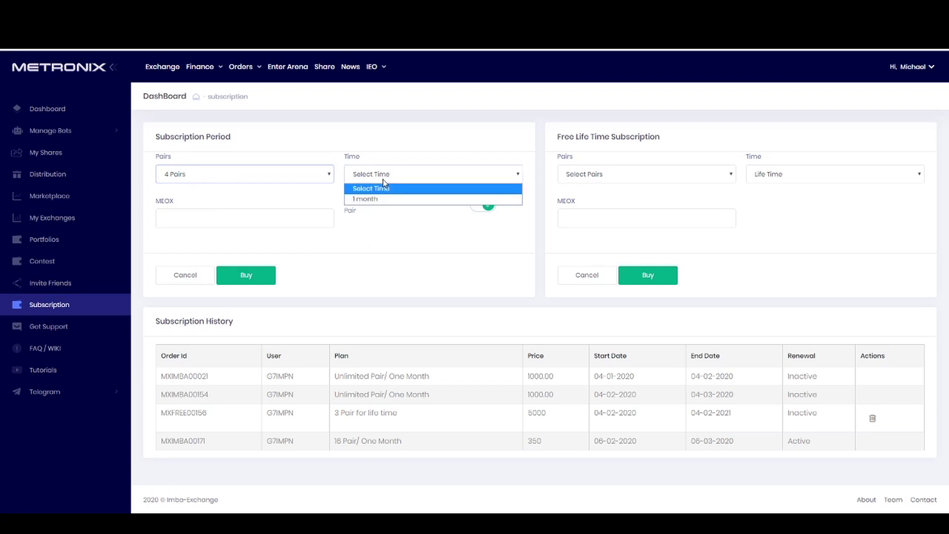
click(366, 198)
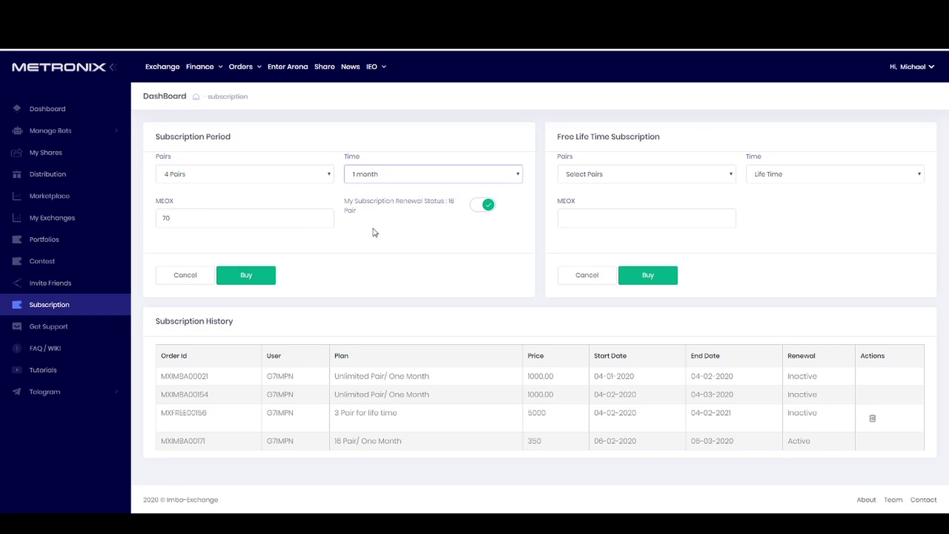
click(620, 174)
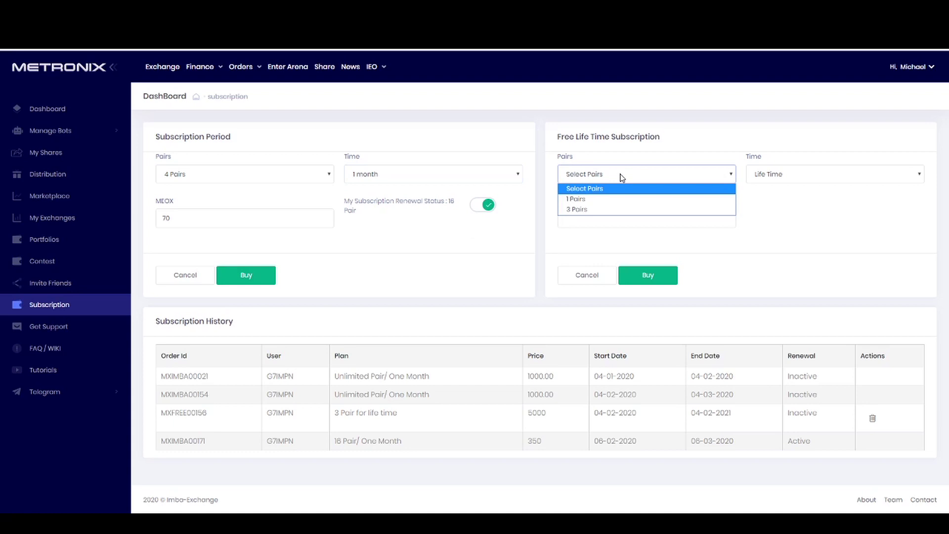
- Set the Free Life Time Subscription to 3 Pairs, checking its 5000 MEOX price
click(583, 210)
click(600, 181)
click(580, 199)
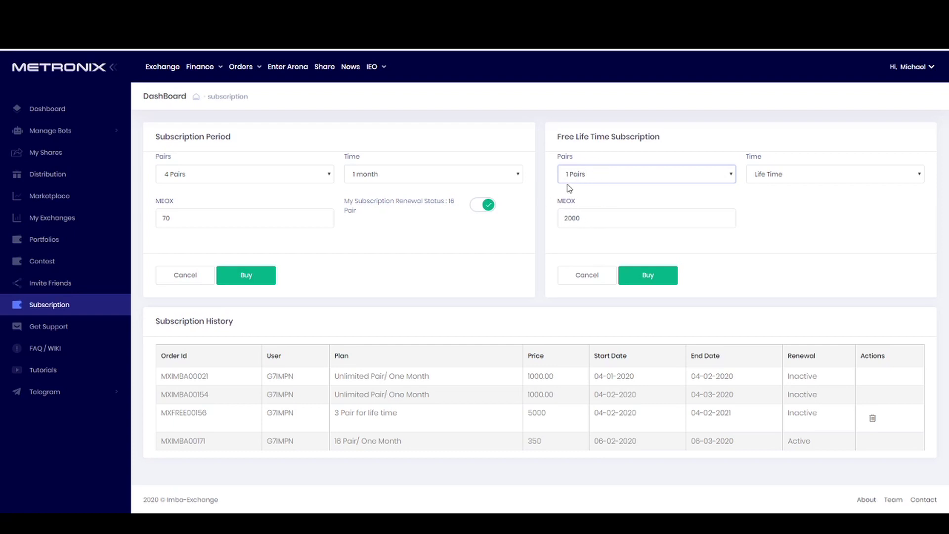
click(583, 181)
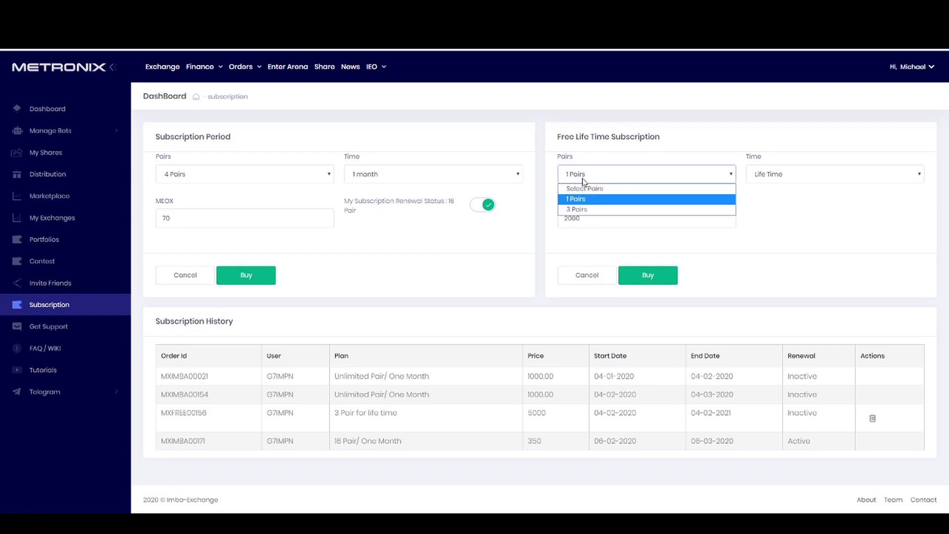
click(587, 210)
drag(563, 219, 603, 218)
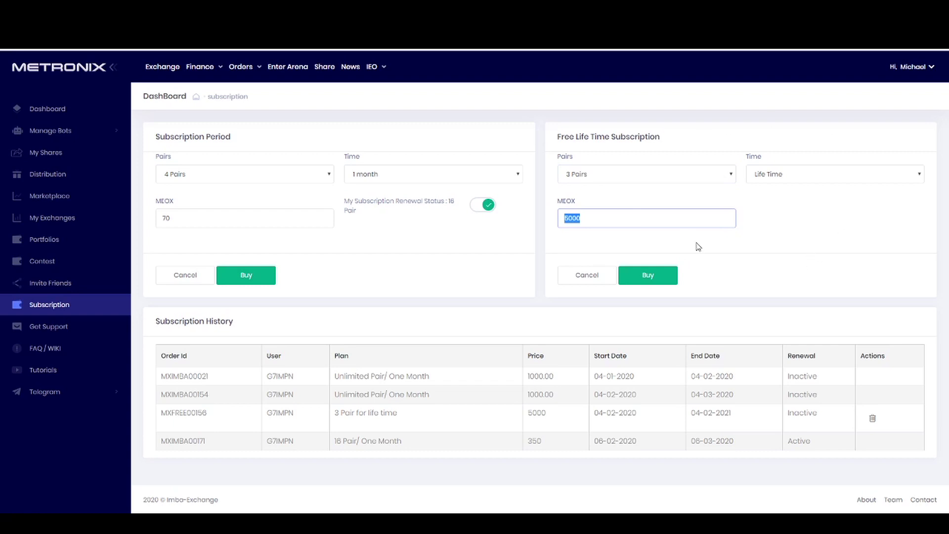
click(763, 228)
click(163, 68)
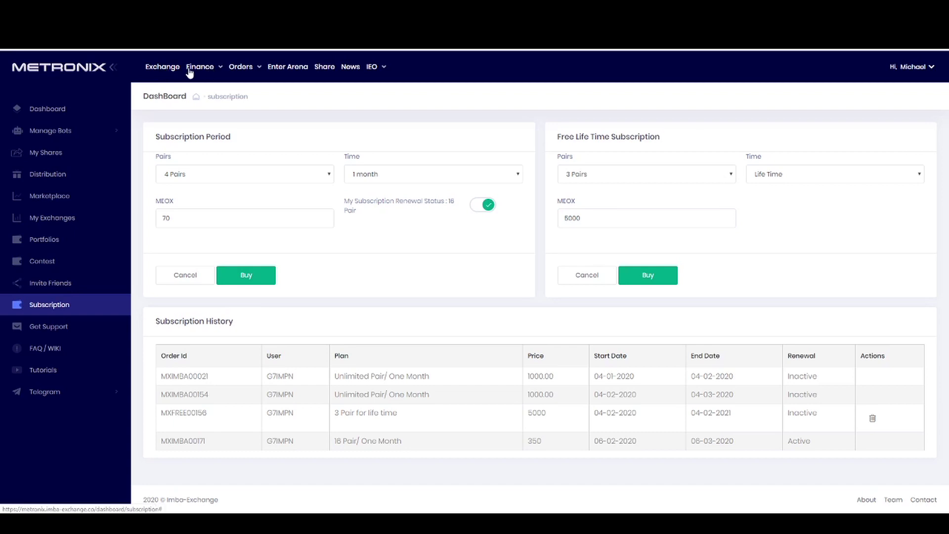
click(210, 71)
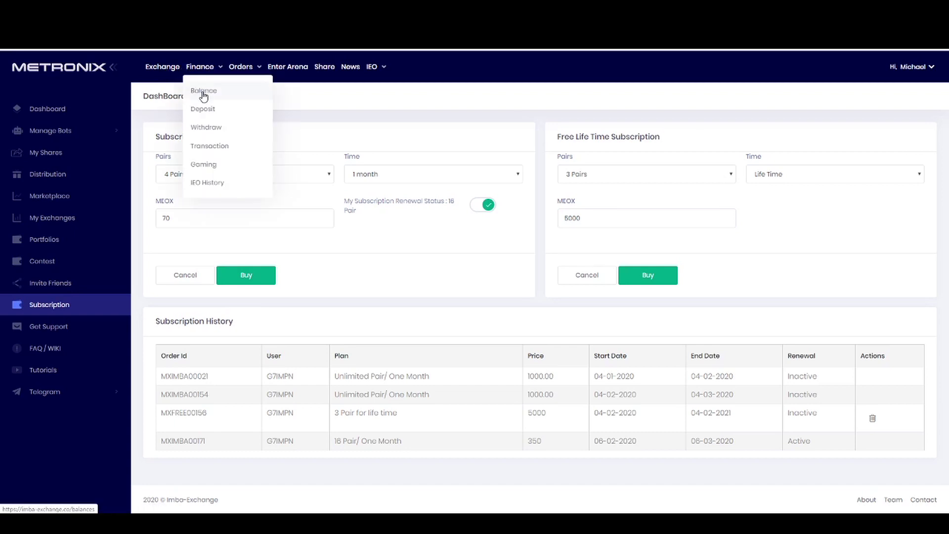
- On IMBA Exchange, browse the NEBL, ETH and BTC markets and open MEOX/BTC
click(166, 71)
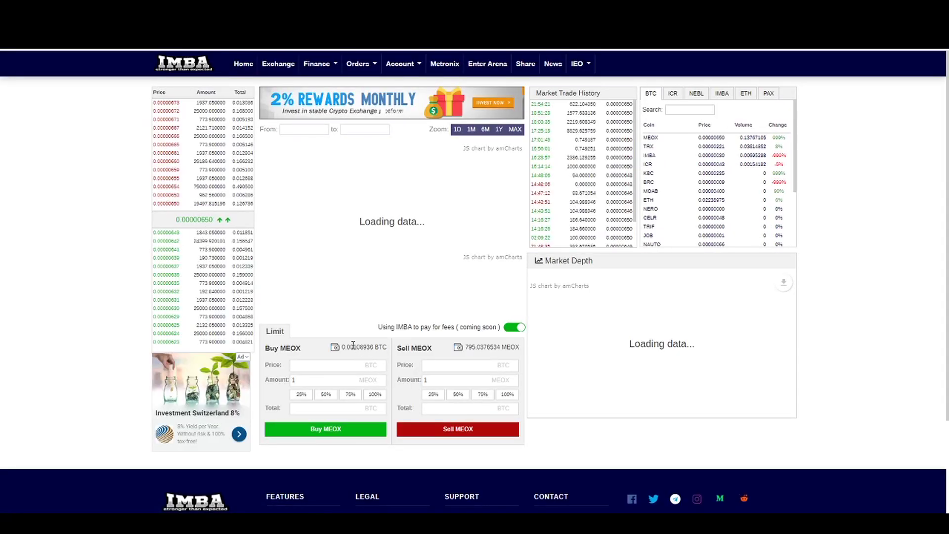
drag(353, 345, 378, 349)
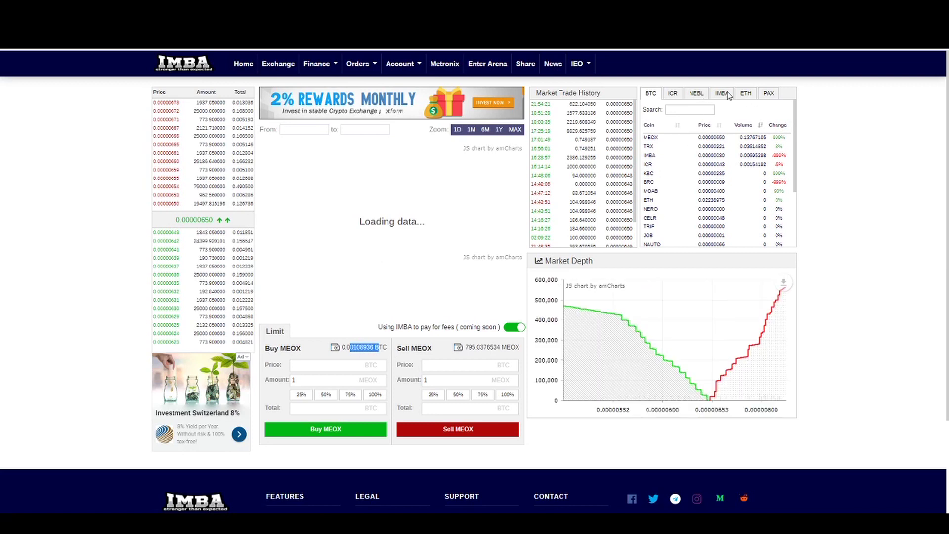
click(682, 99)
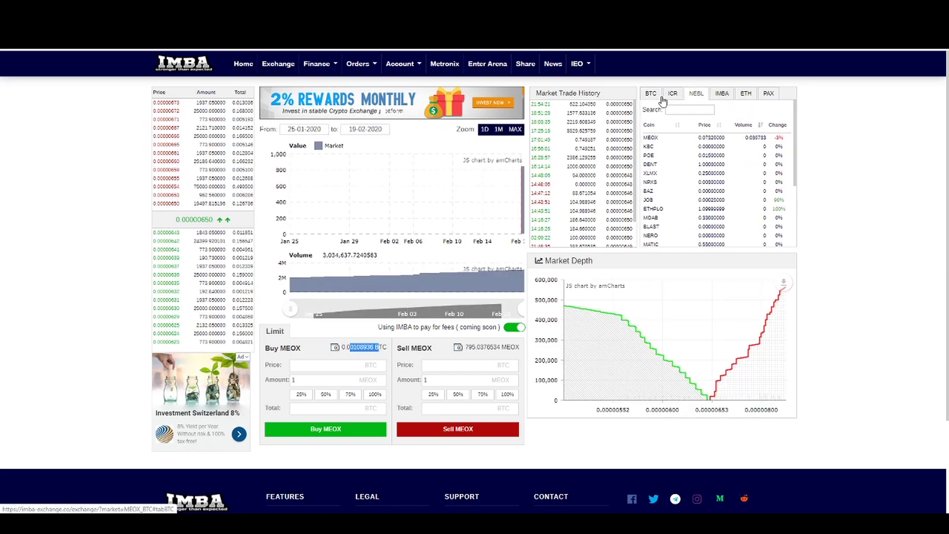
click(737, 99)
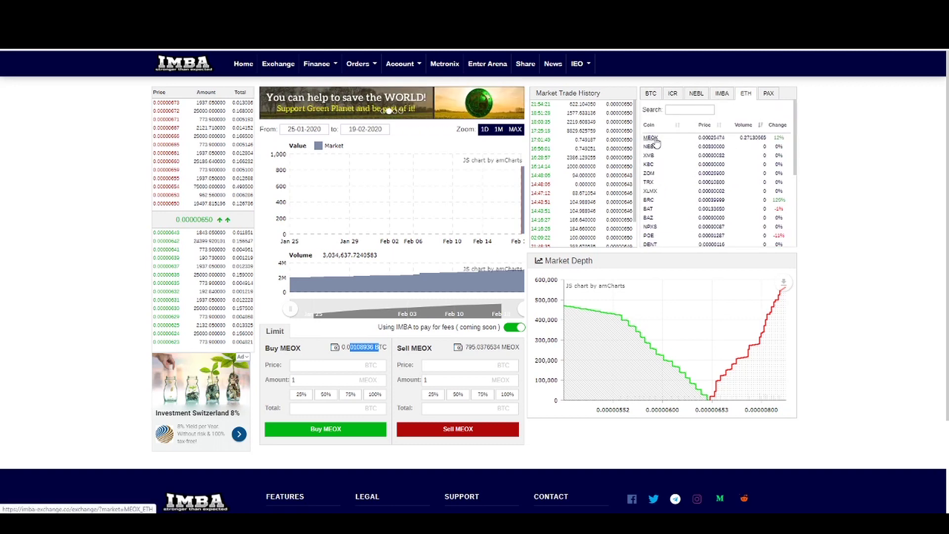
click(654, 93)
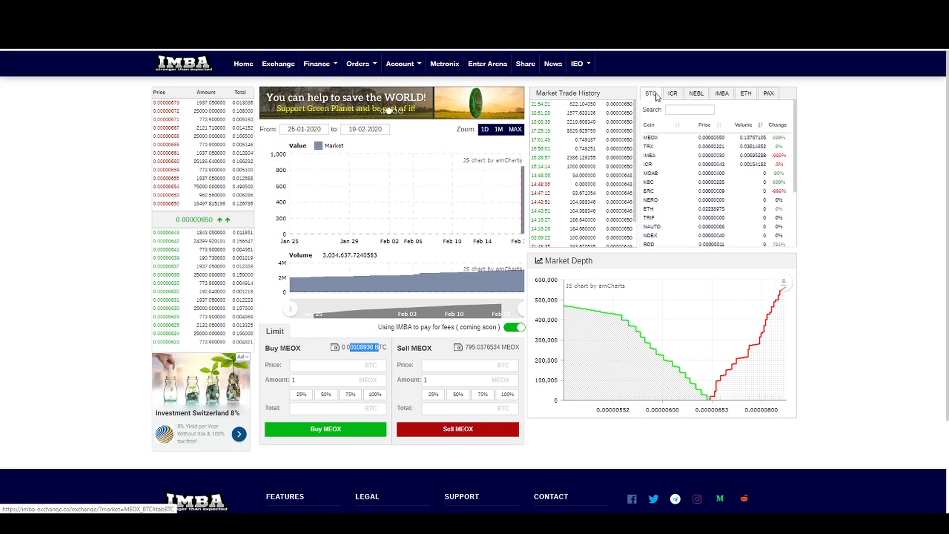
click(650, 139)
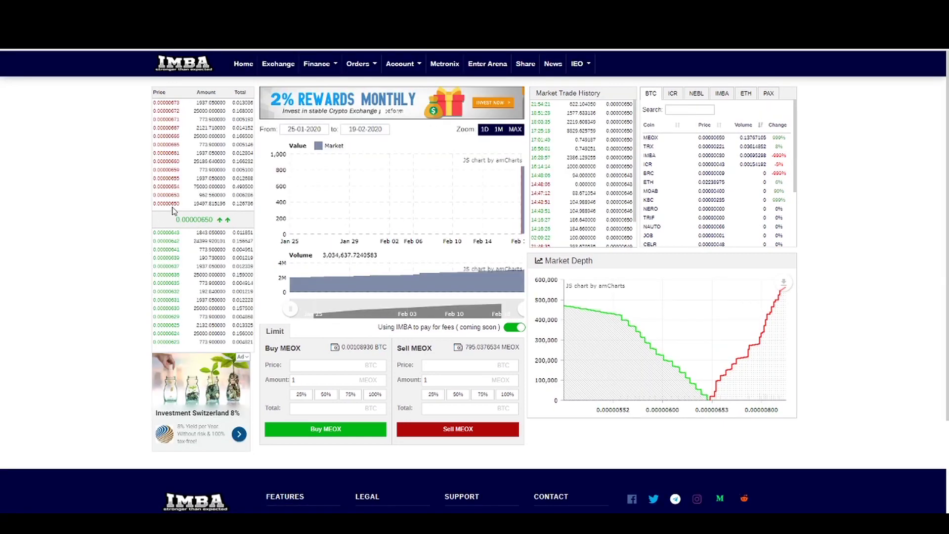
- Place a limit buy for MEOX at 0.00000650 BTC using 25% of the balance
click(172, 203)
click(375, 395)
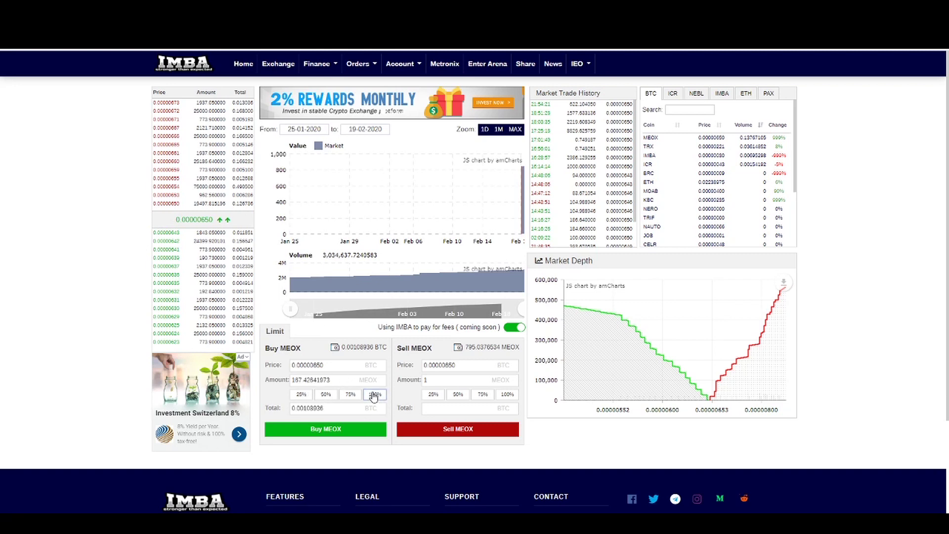
click(351, 395)
click(325, 394)
click(300, 394)
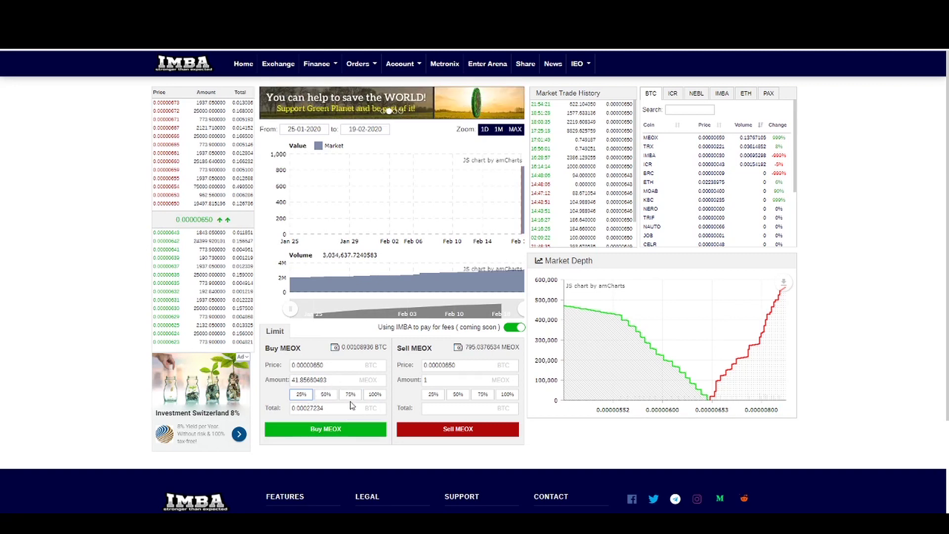
click(331, 431)
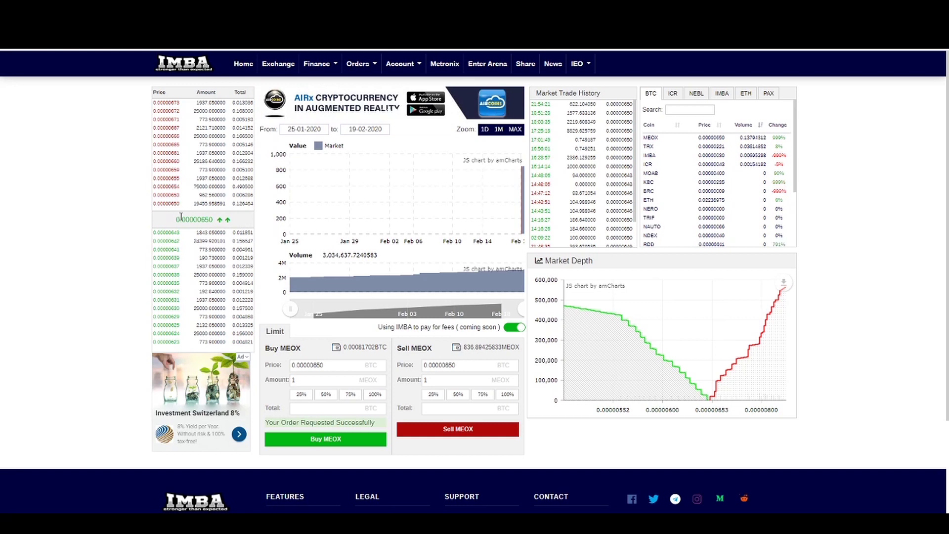
drag(545, 105, 595, 108)
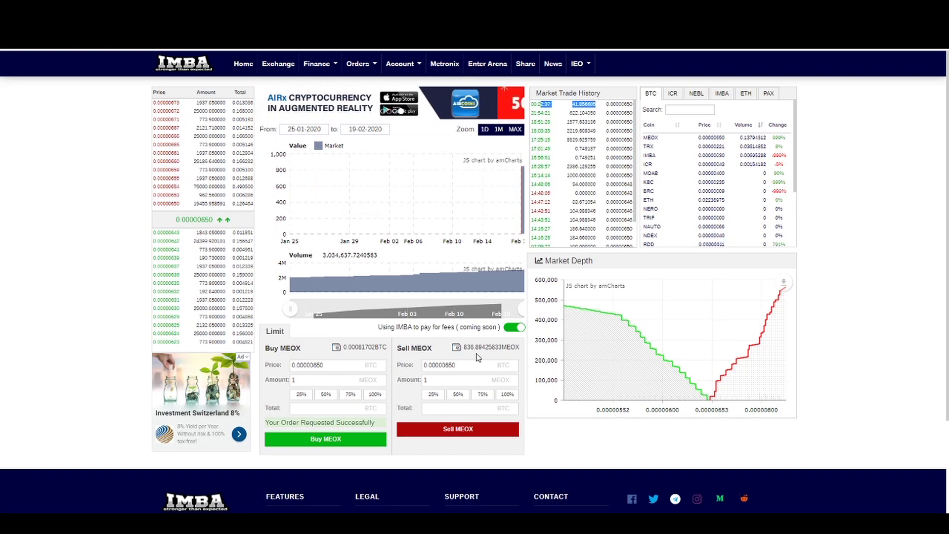
- Back on the Metronix dashboard, pick 4 Pairs and 1 month for the subscription
click(447, 65)
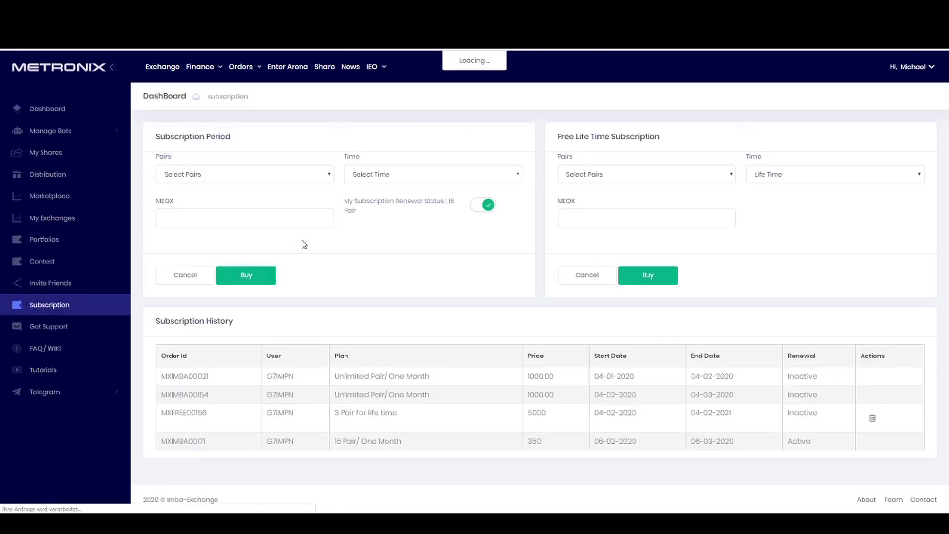
click(277, 174)
click(245, 210)
click(396, 180)
click(376, 196)
- Reach the 70 MEOX payment, decline it with 'No, cancel!', then expand bot management
click(246, 277)
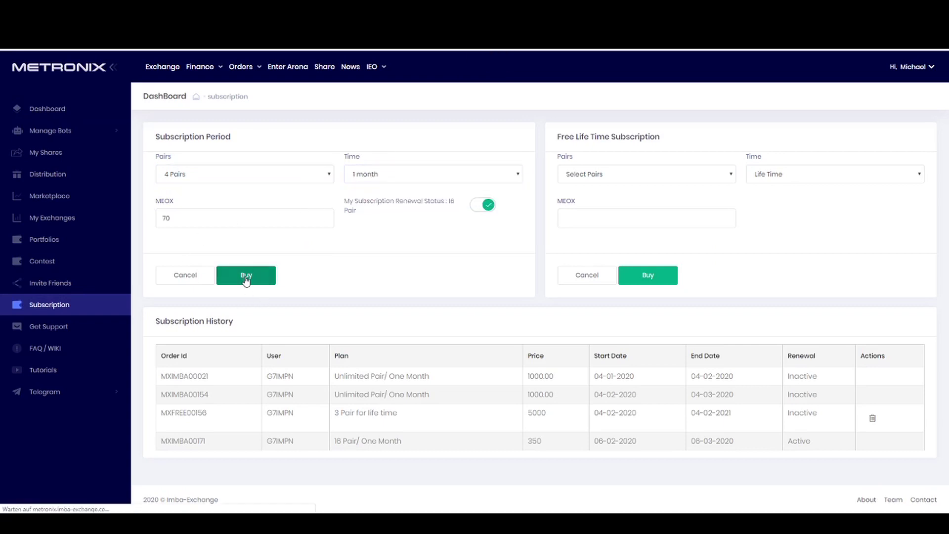
drag(499, 287, 437, 286)
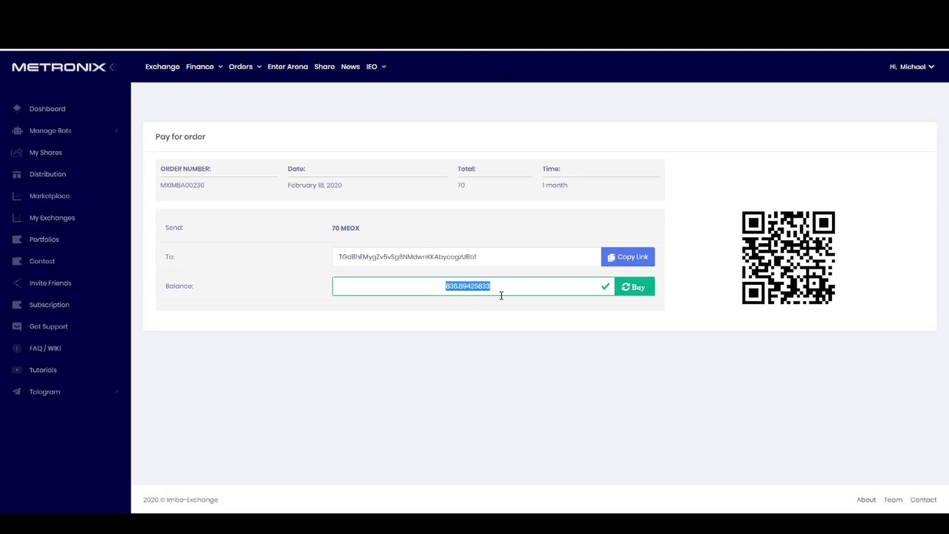
click(628, 292)
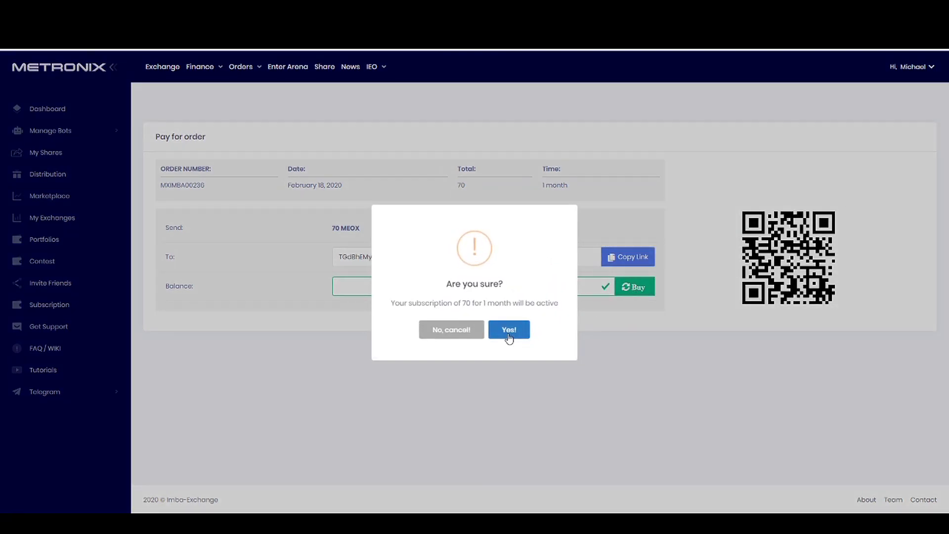
click(457, 333)
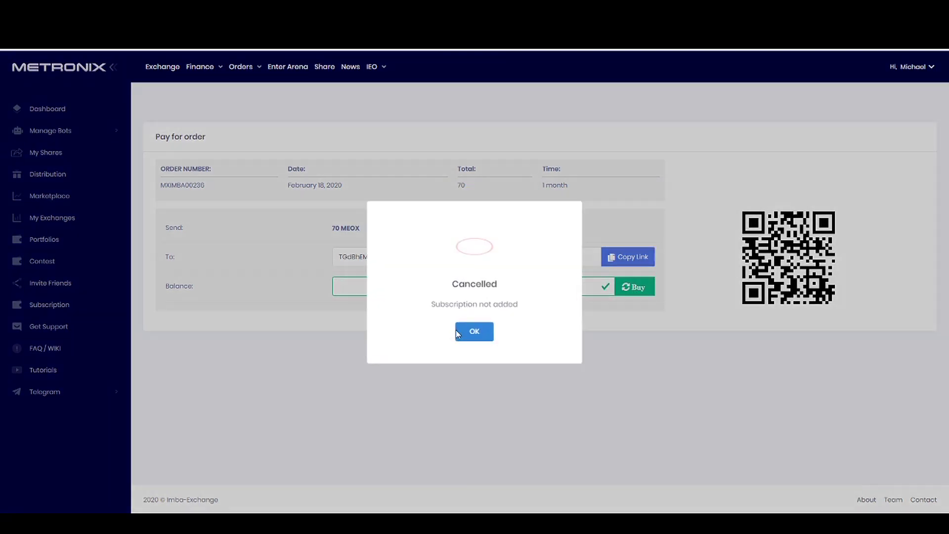
click(483, 334)
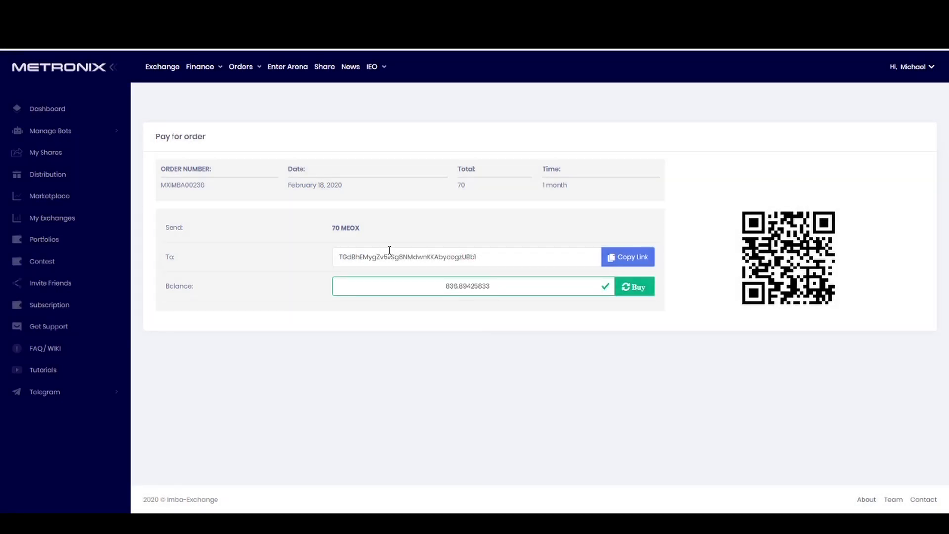
click(106, 240)
click(81, 134)
- View the Bot Create form, then open the Contest leaderboard of bots
click(42, 154)
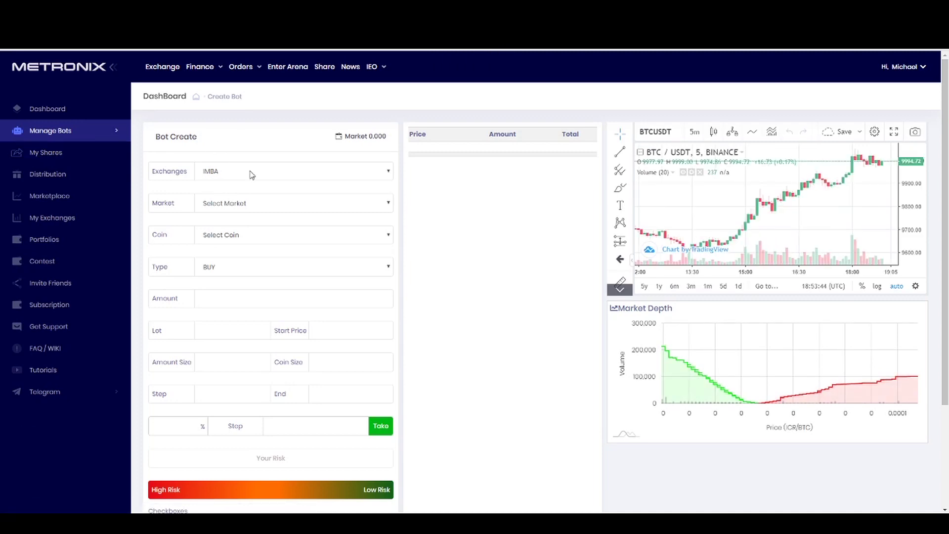
click(50, 265)
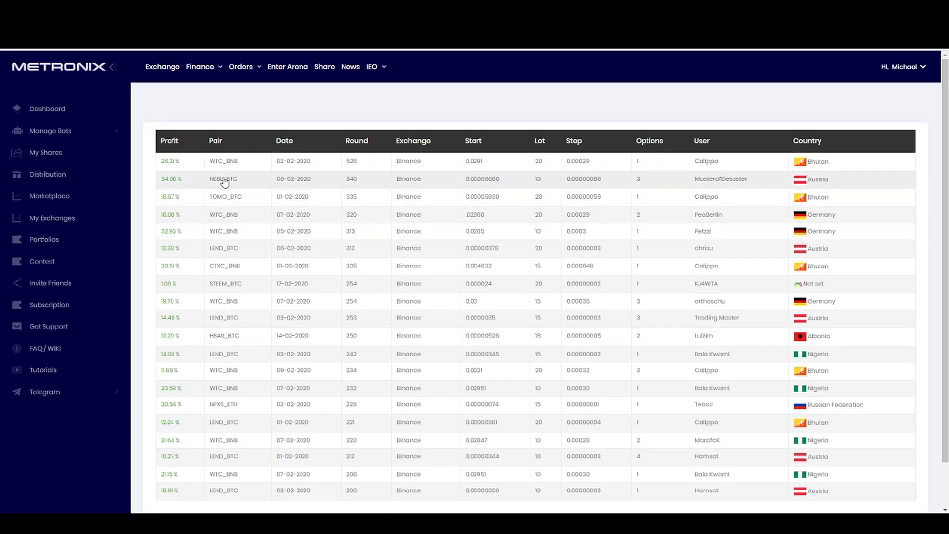
- Note the top contest bot's settings: WTC_BNB, start 0.0291, lot 20, step 0.00029
drag(238, 165, 207, 166)
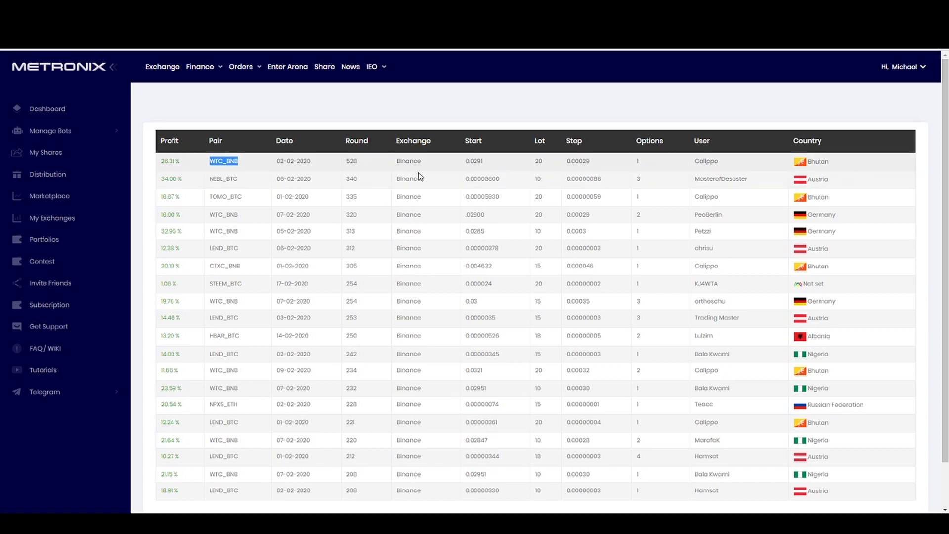
drag(483, 162, 465, 163)
drag(544, 162, 528, 169)
drag(593, 165, 563, 170)
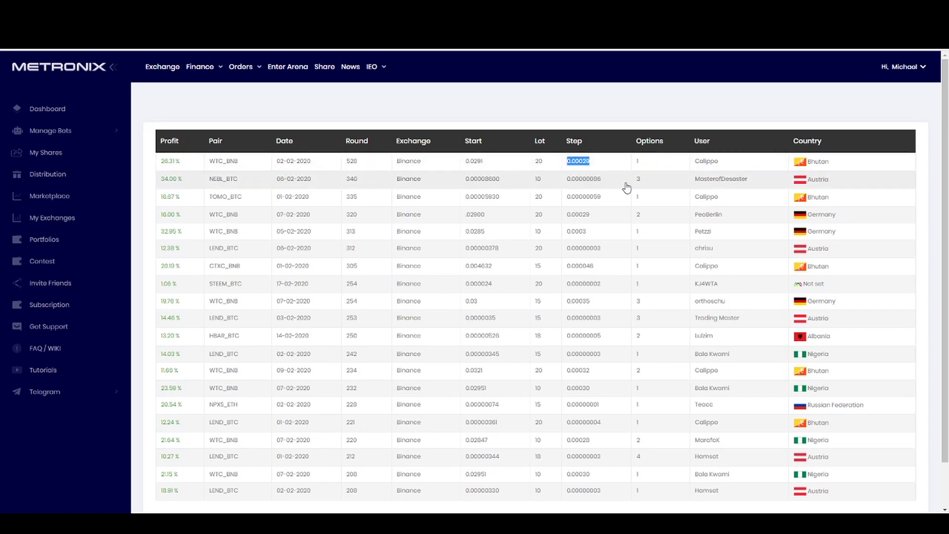
drag(641, 166, 631, 163)
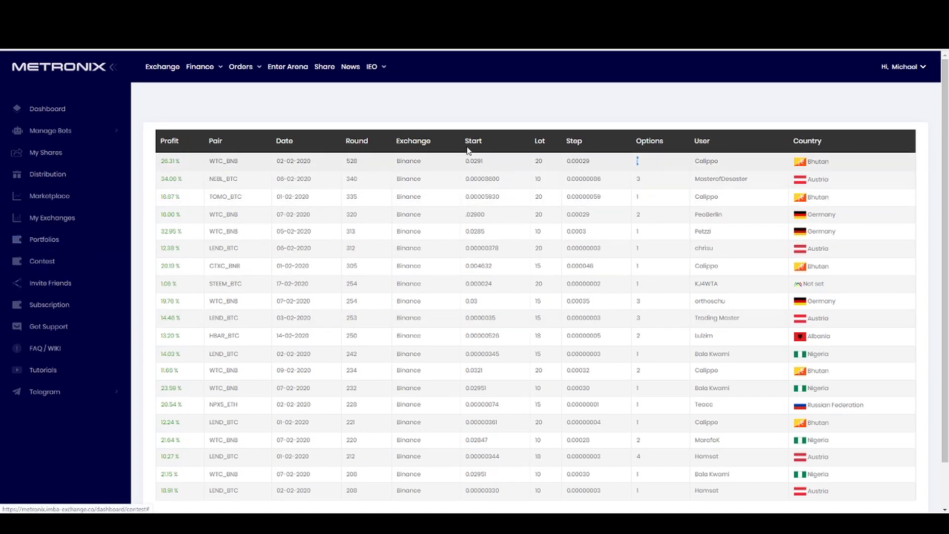
- Open the bot list and Create Bot form in new tabs, then switch to Create Bot
click(60, 131)
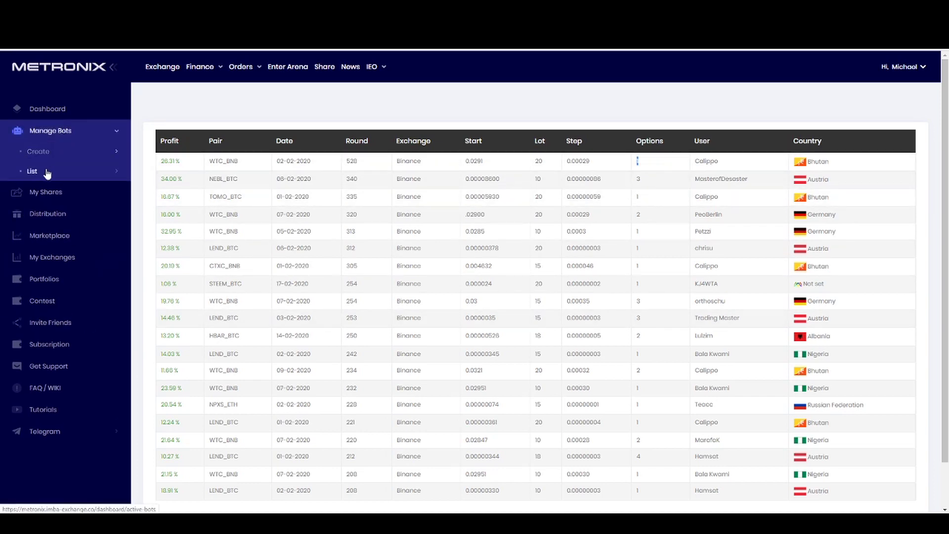
right_click(44, 174)
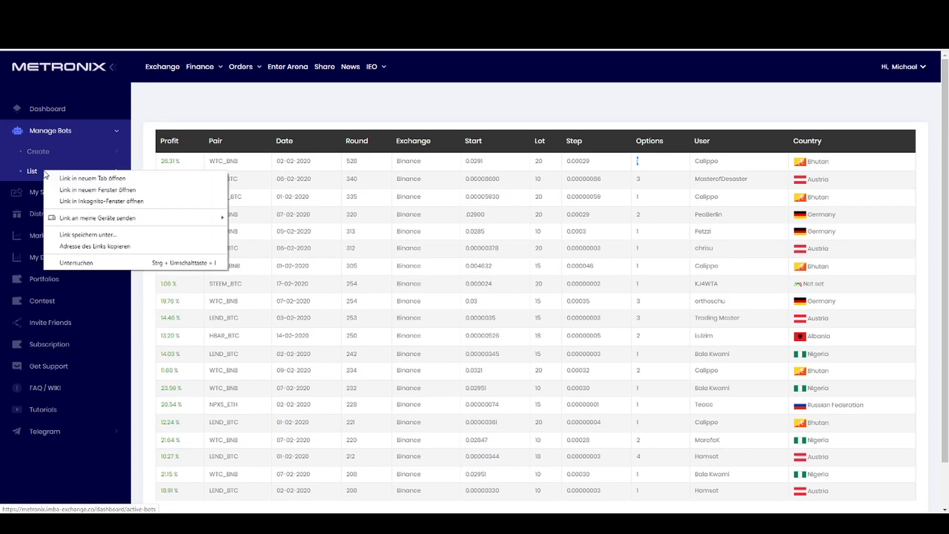
click(99, 180)
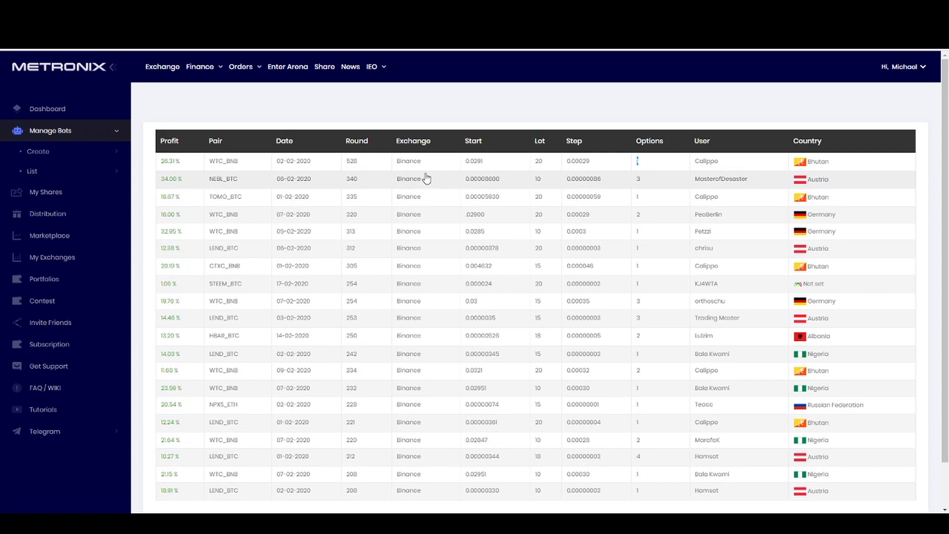
drag(423, 163, 388, 169)
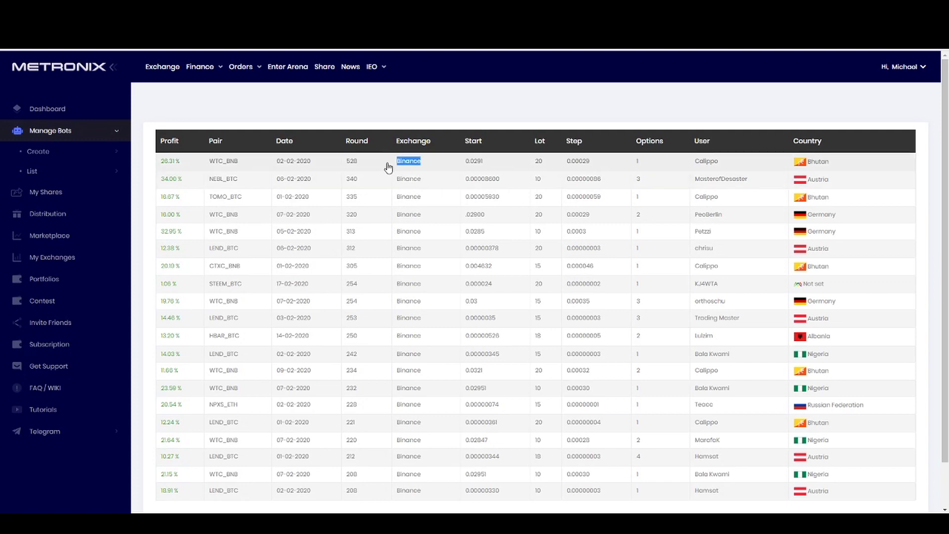
right_click(44, 155)
click(88, 166)
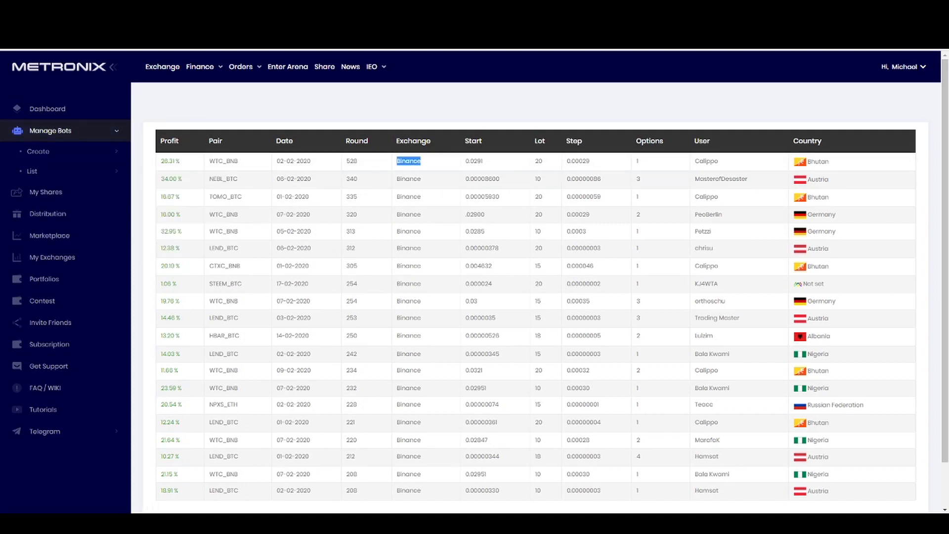
key(ctrl+Tab)
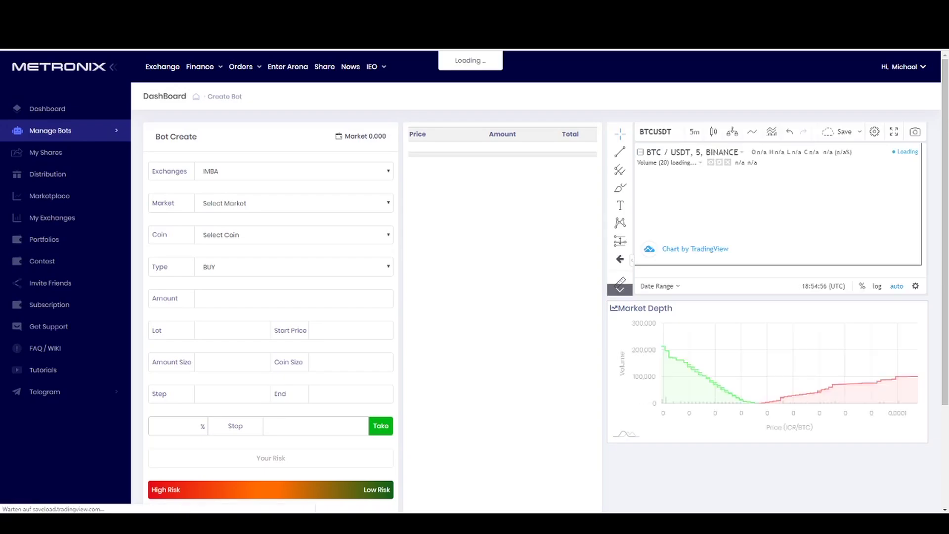
- Choose Binance as exchange, BNB as market and WTC as coin
click(285, 174)
click(228, 196)
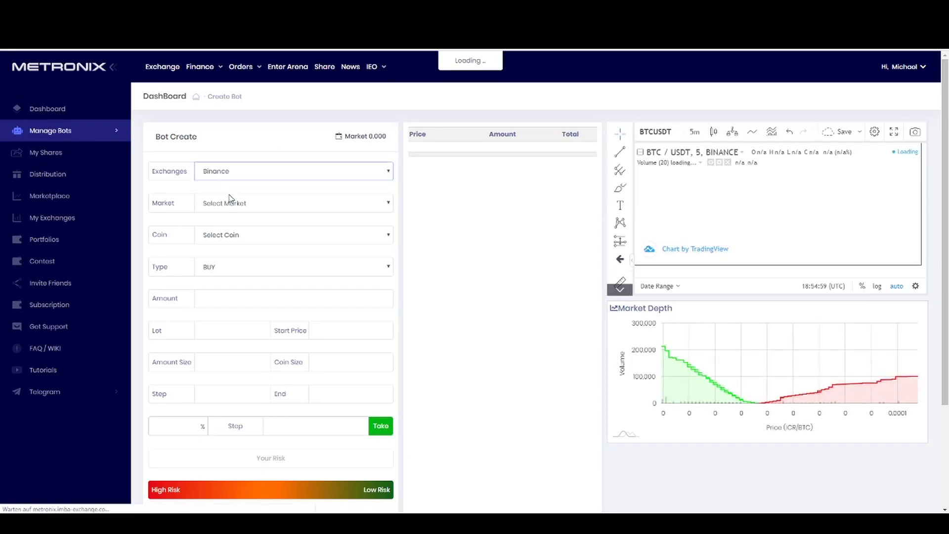
click(238, 207)
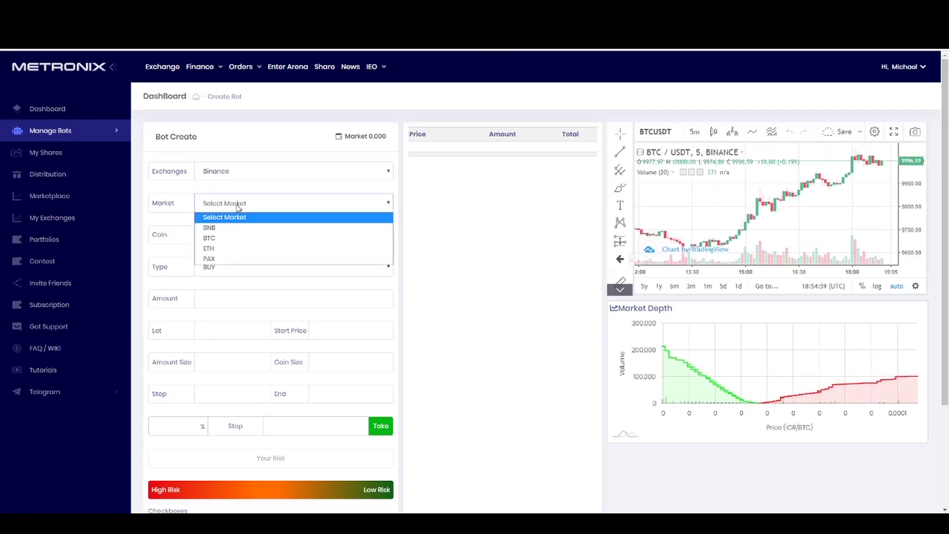
click(230, 231)
click(238, 240)
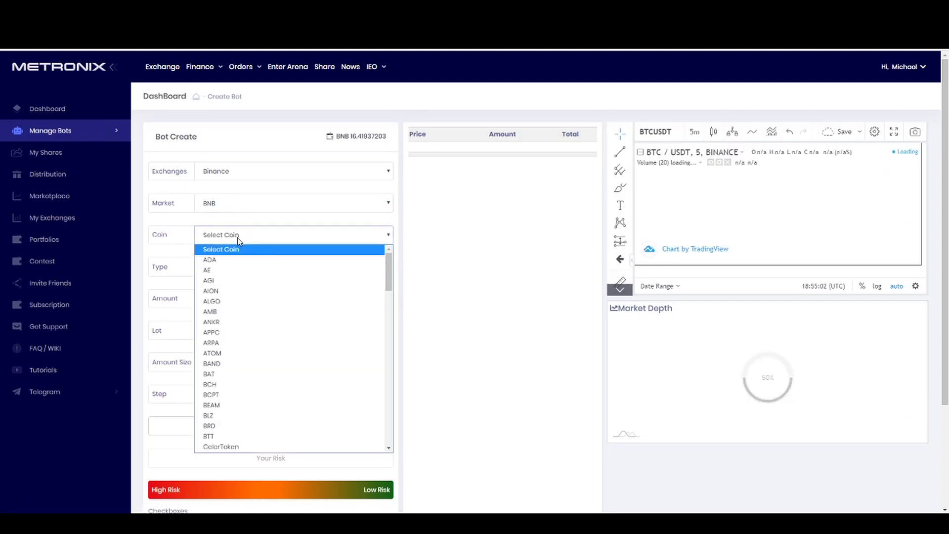
text(wtc)
key(Return)
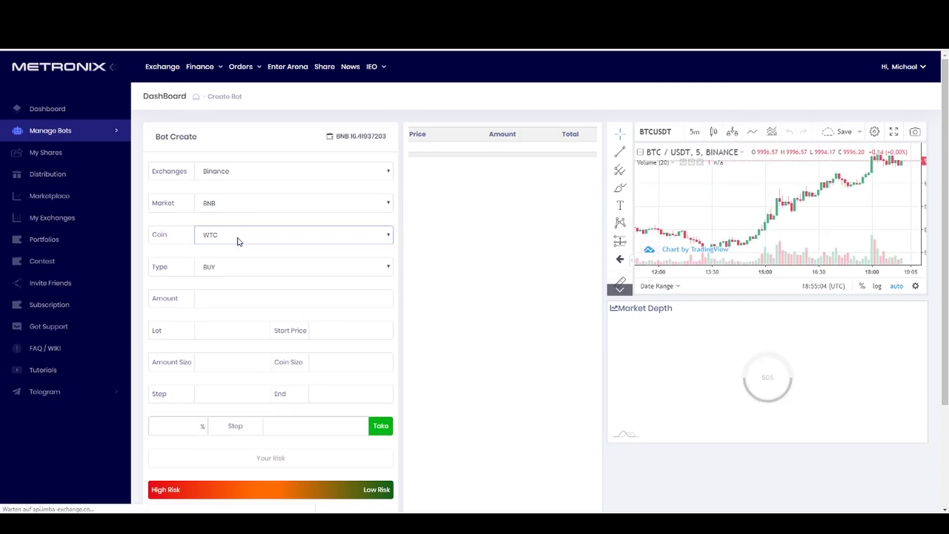
key(Tab)
key(Tab)
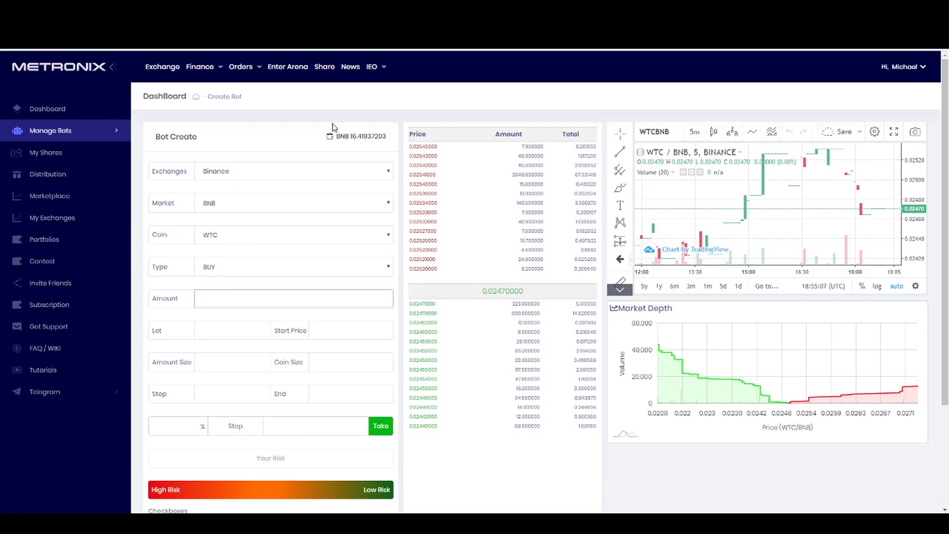
drag(348, 135, 373, 136)
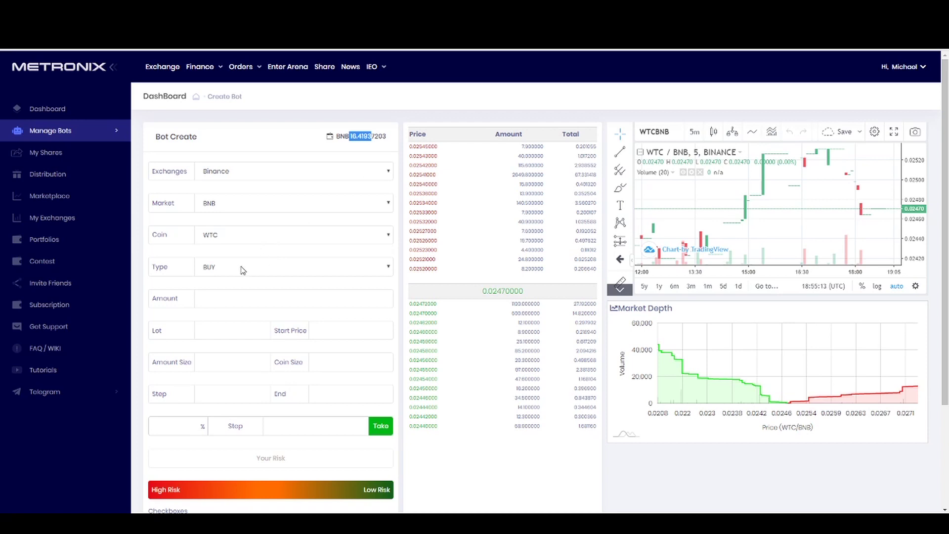
- Toggle the bot type to SELL to check the WTC balance, then back to BUY
click(242, 269)
click(228, 292)
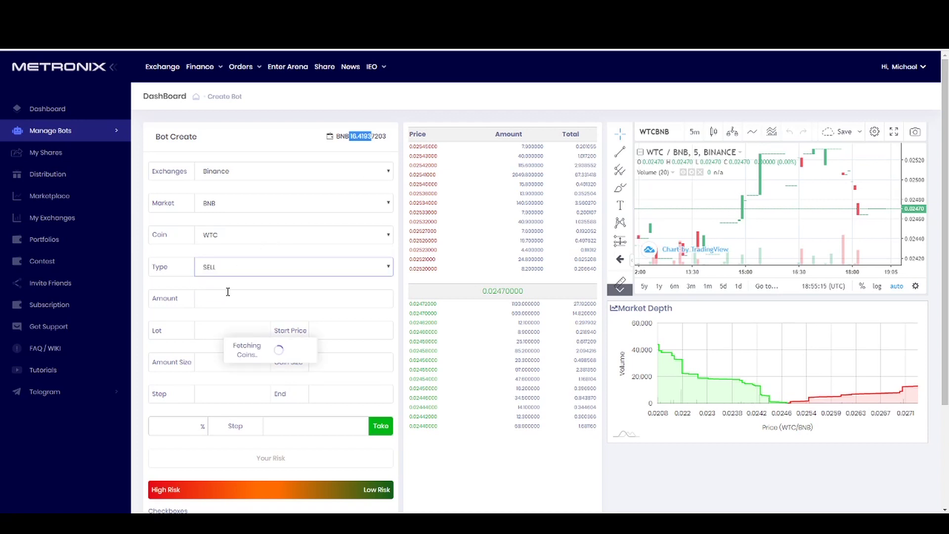
click(346, 136)
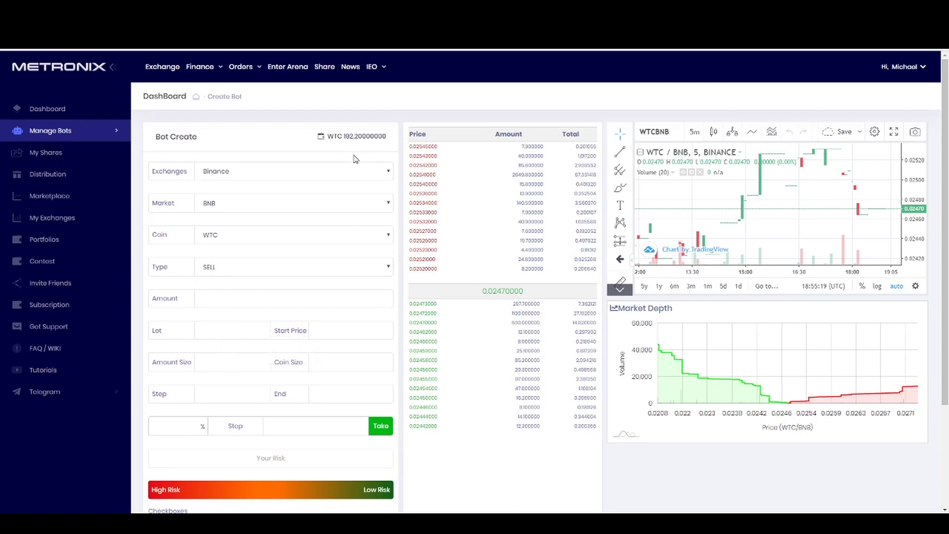
click(234, 269)
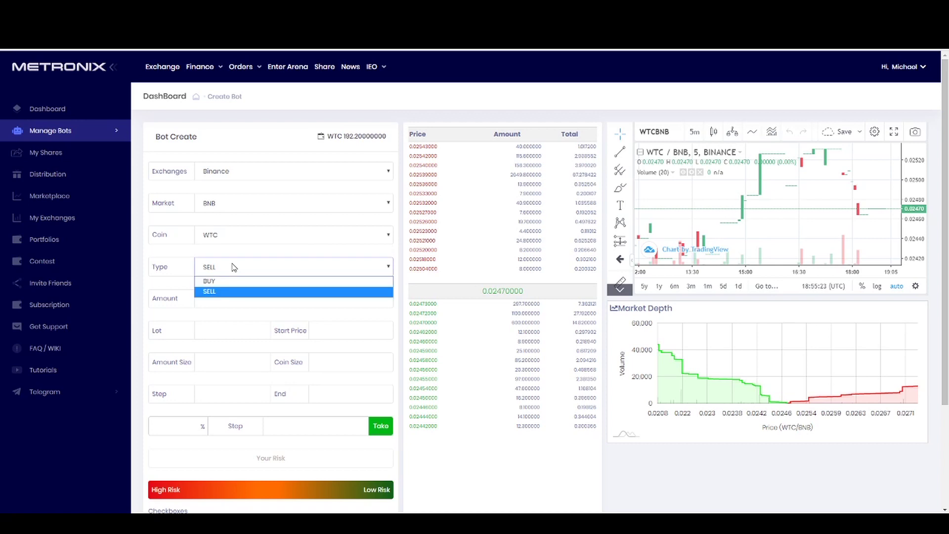
click(220, 281)
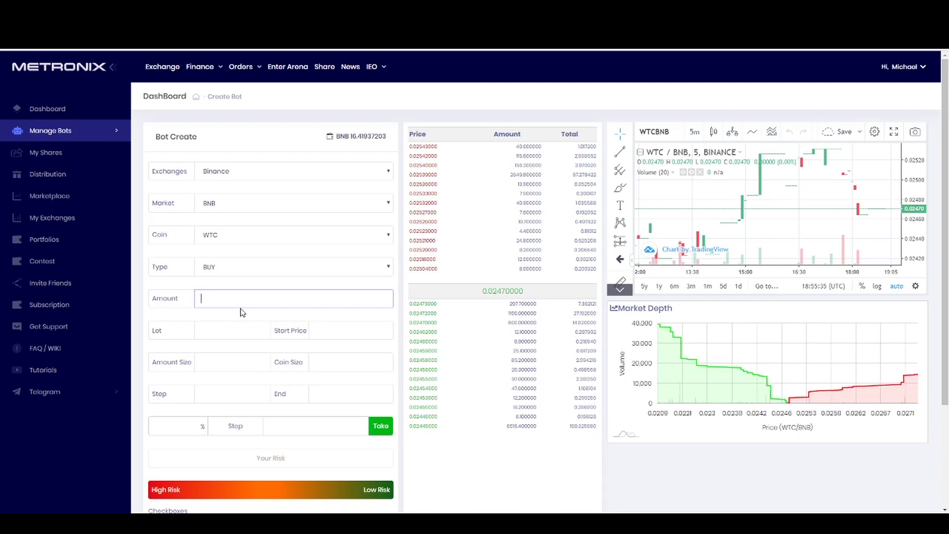
- Enter amount 10 and lot 20 for the bot
text(10)
key(Tab)
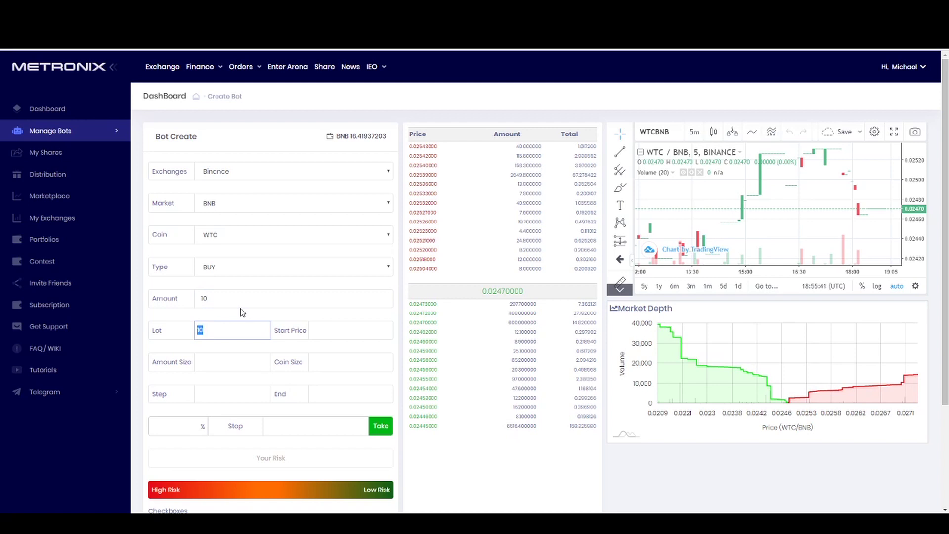
text(20)
key(Tab)
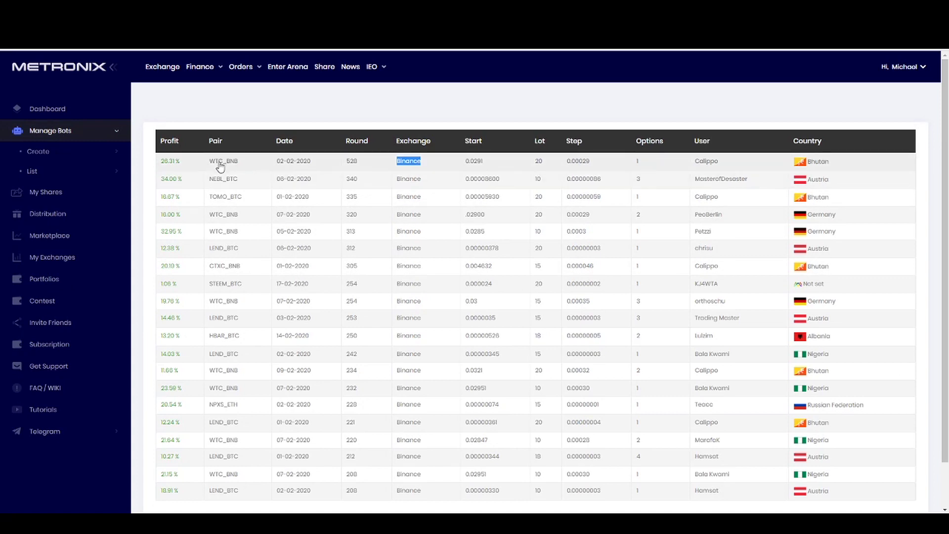
- Select the top WTC_BNB bot's Lot 20, Round 528 and Start 0.0291 values, copying 0.0291
double_click(533, 167)
drag(365, 168, 336, 170)
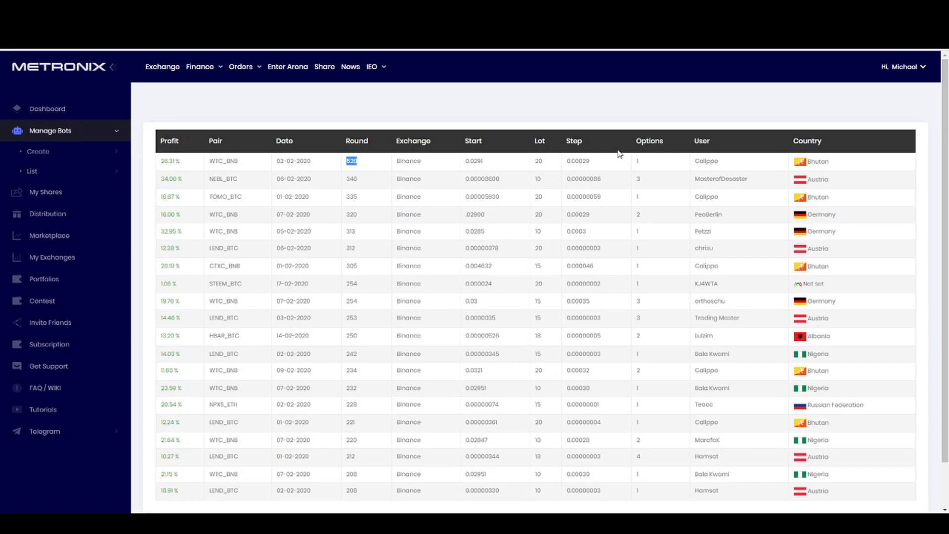
drag(484, 164, 467, 168)
key(ctrl+c)
- Paste 0.0291 as the Create Bot start price and review the computed coin size and step
key(ctrl+Tab)
click(332, 338)
key(ctrl+v)
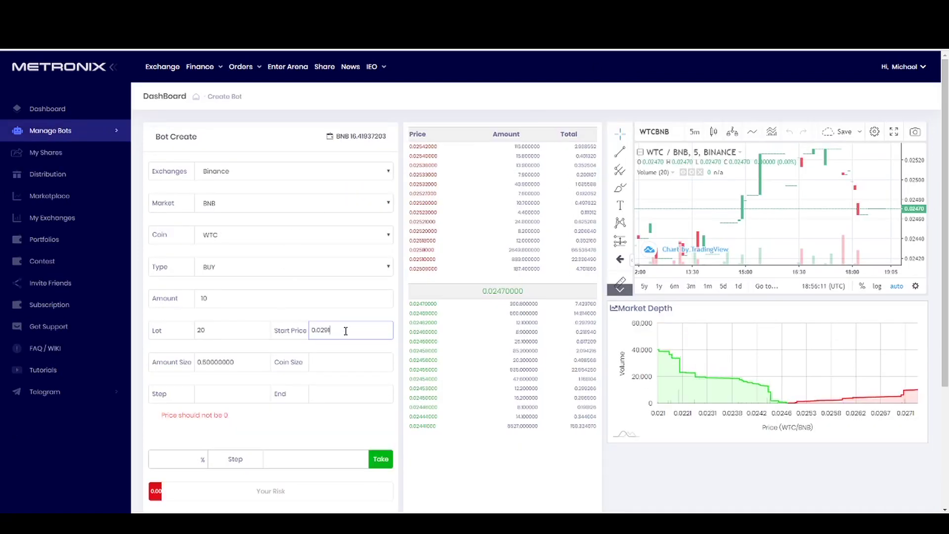
click(346, 359)
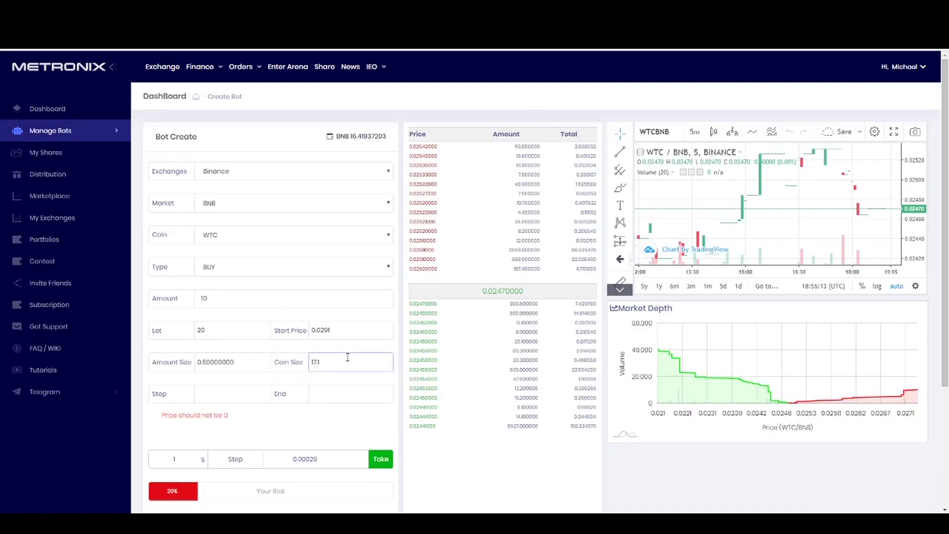
scroll(770, 228, down, 5)
scroll(771, 227, down, 3)
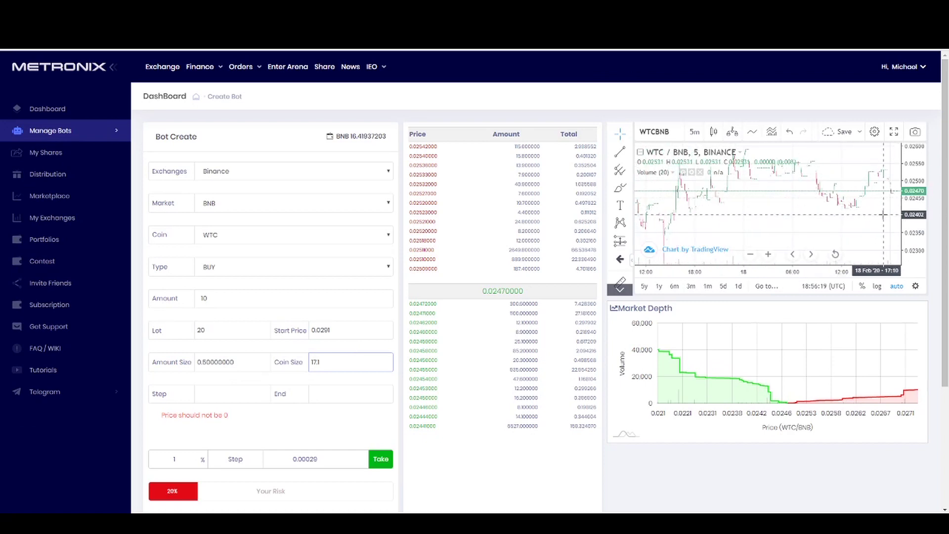
scroll(870, 212, down, 3)
scroll(879, 230, up, 1)
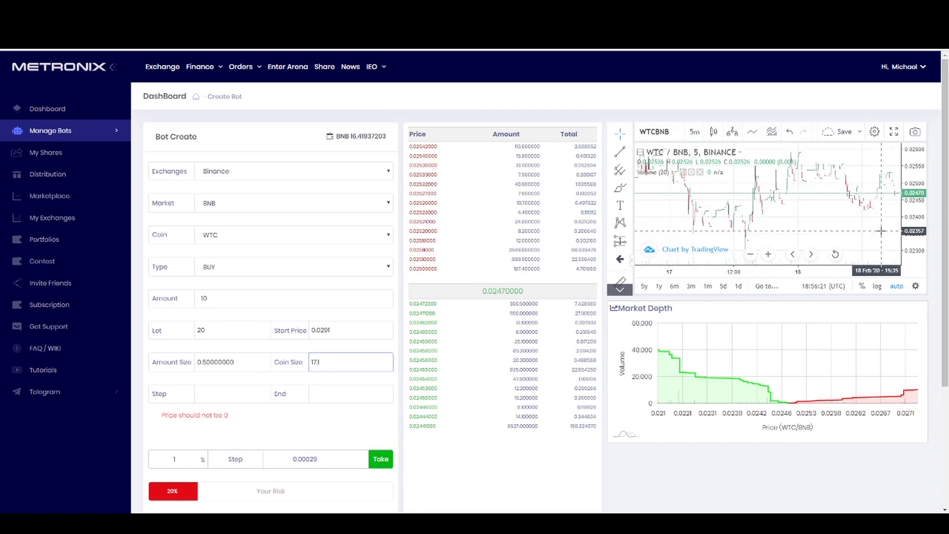
scroll(881, 231, up, 1)
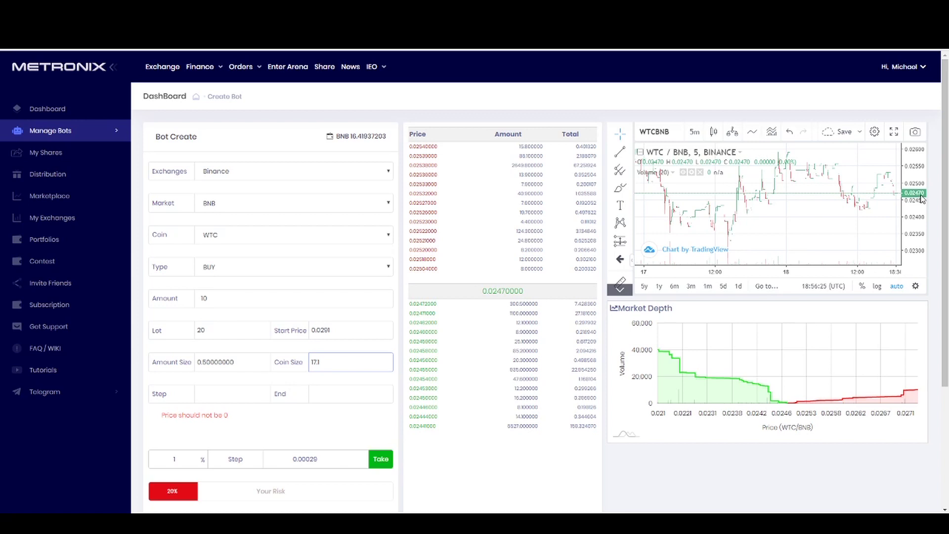
- Change the start price to 0.026, giving coin size 19.2 and step 0.00026
click(346, 330)
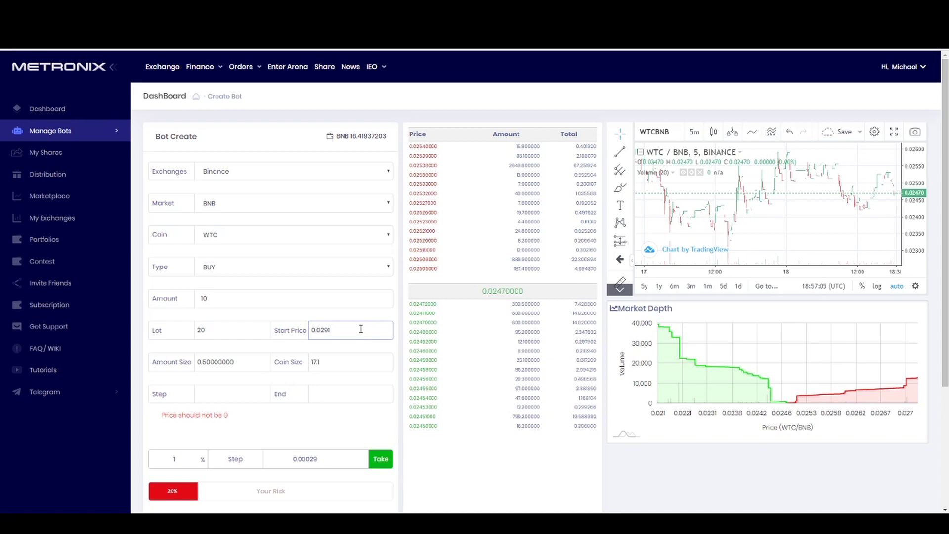
key(BackSpace)
key(BackSpace)
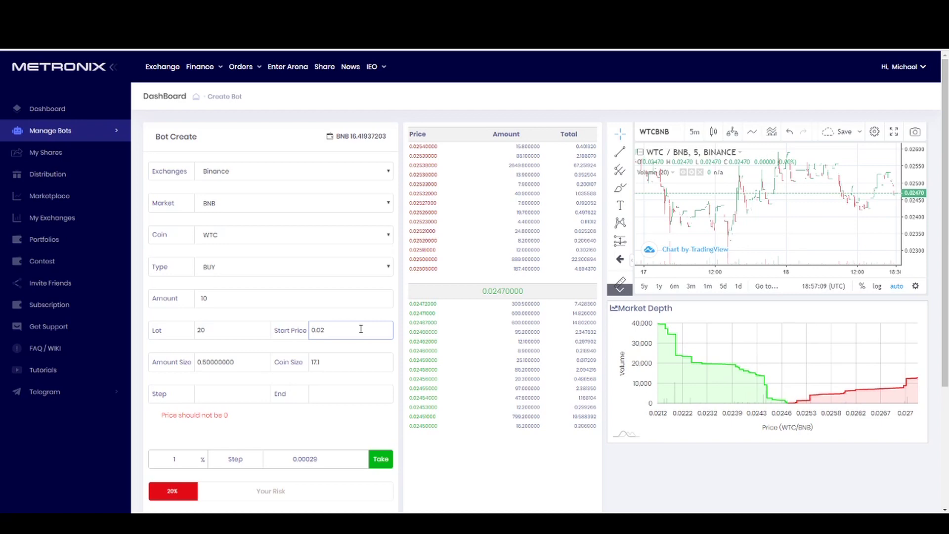
text(6)
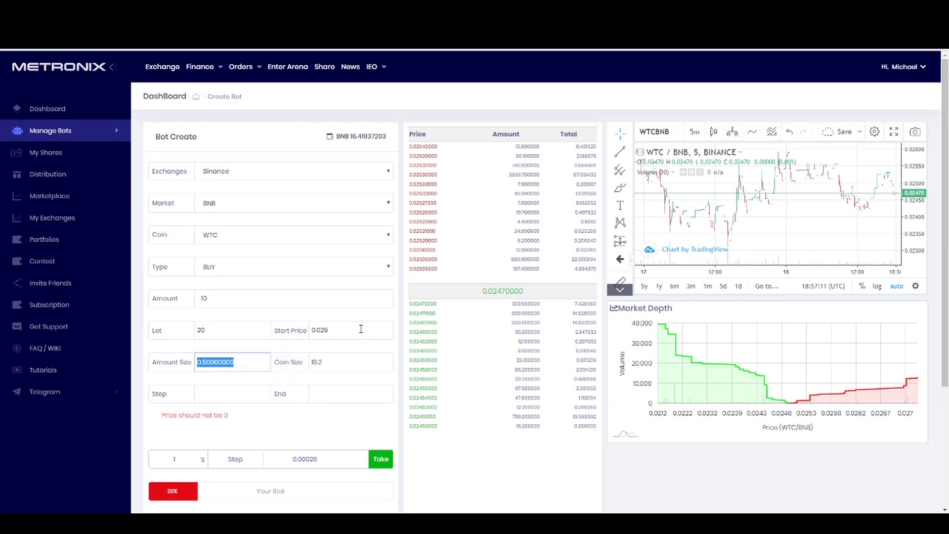
scroll(474, 166, down, 3)
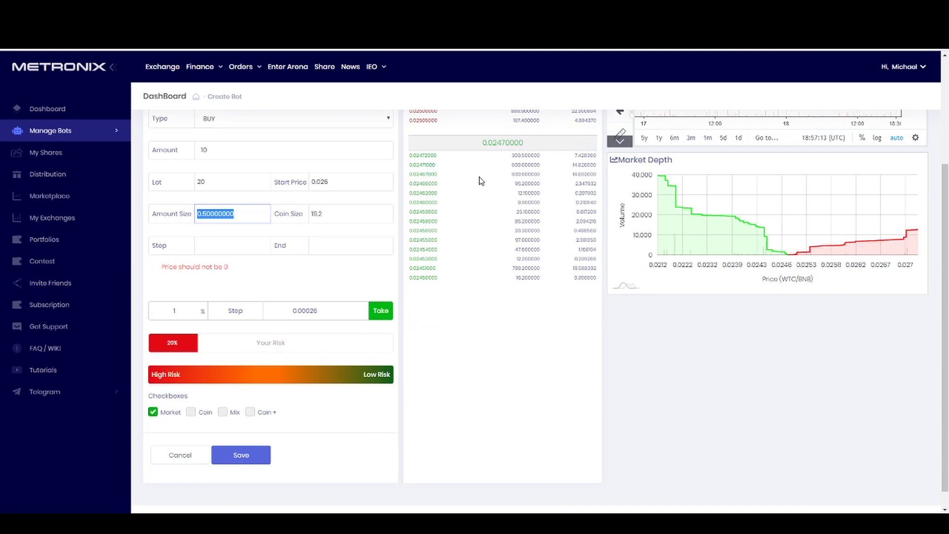